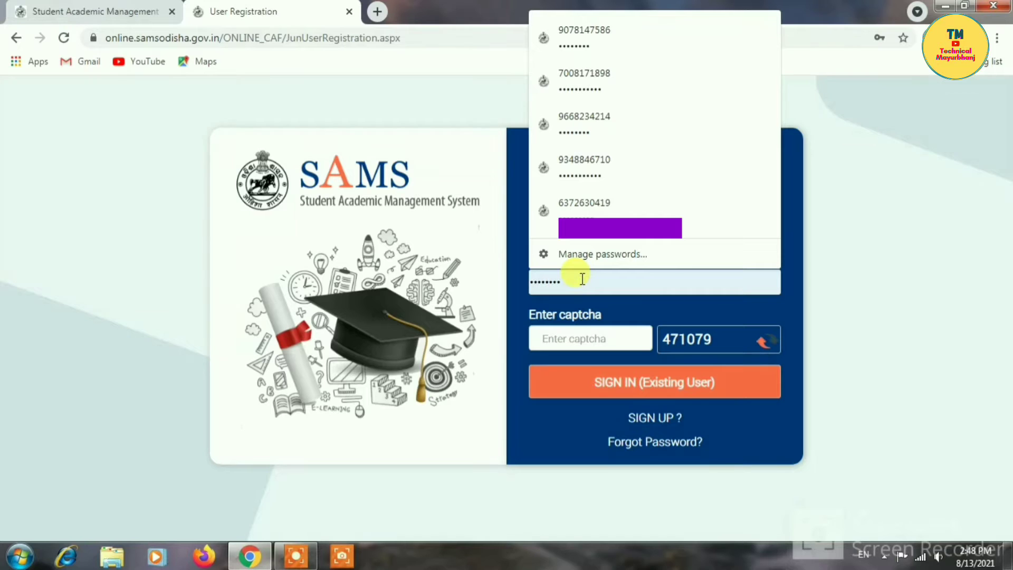
- Sign in to SAMS Odisha with the saved credentials and open the CAF Apply form
{"action": "key", "text": "BackSpace"}
{"action": "key", "text": "BackSpace"}
{"action": "key", "text": "BackSpace"}
{"action": "key", "text": "BackSpace"}
{"action": "key", "text": "BackSpace"}
{"action": "key", "text": "BackSpace"}
{"action": "key", "text": "BackSpace"}
{"action": "key", "text": "BackSpace"}
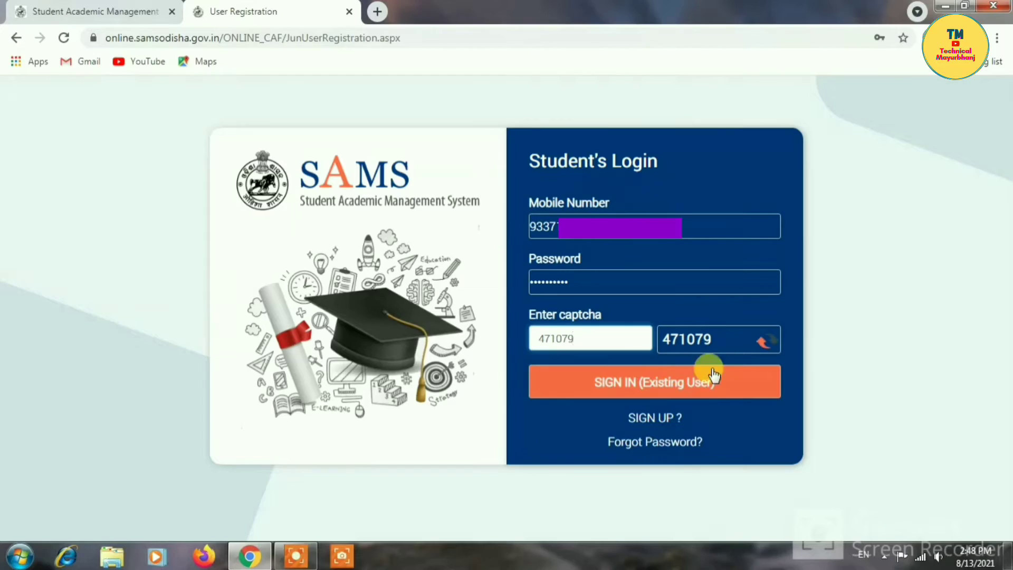
{"action": "left_click", "coordinate": [659, 379]}
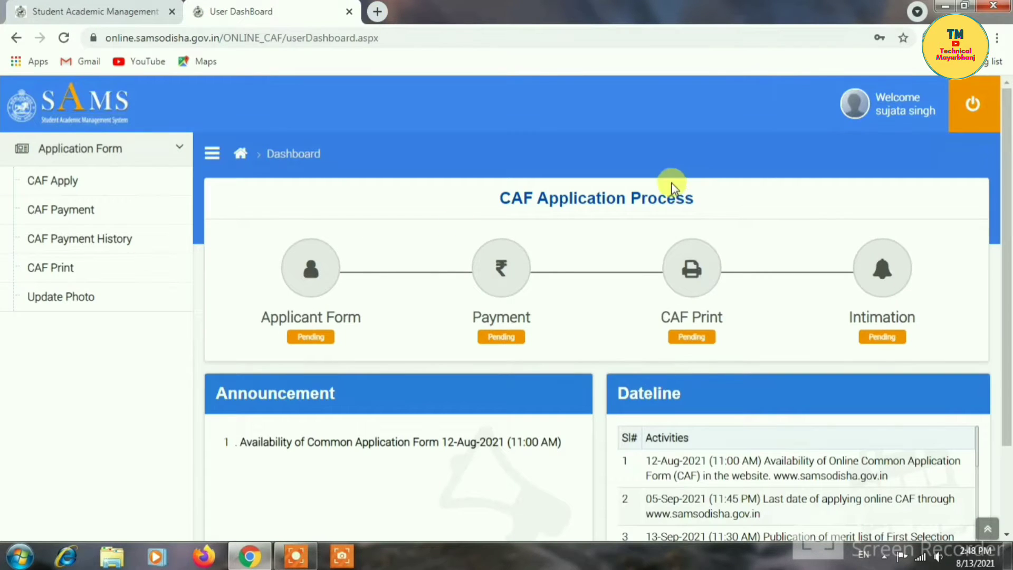
{"action": "left_click", "coordinate": [79, 181]}
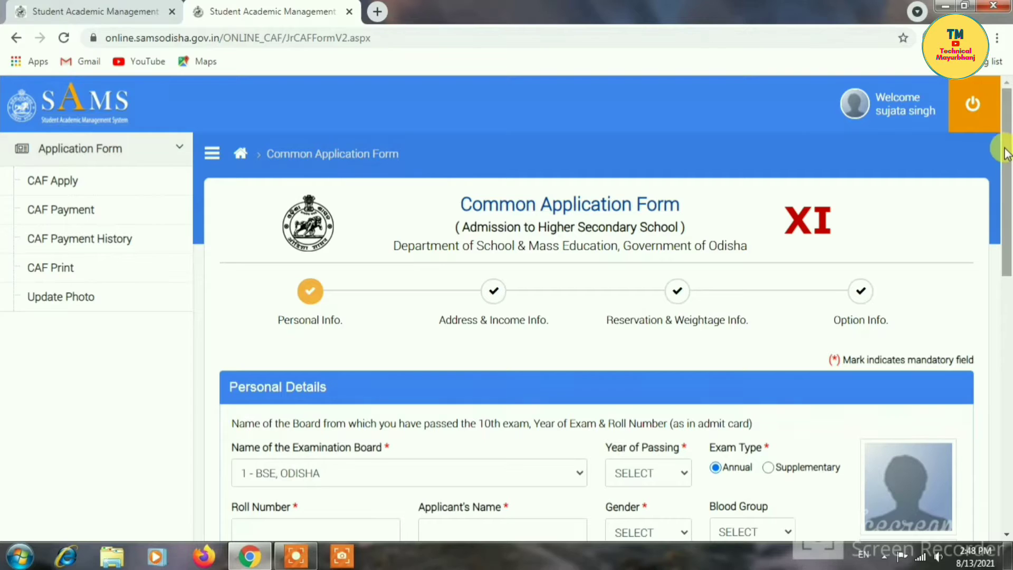
- Keep board 1 - BSE, ODISHA and set year of passing to 2021
{"action": "left_click_drag", "start_coordinate": [1006, 153], "coordinate": [1007, 204]}
{"action": "left_click", "coordinate": [520, 343]}
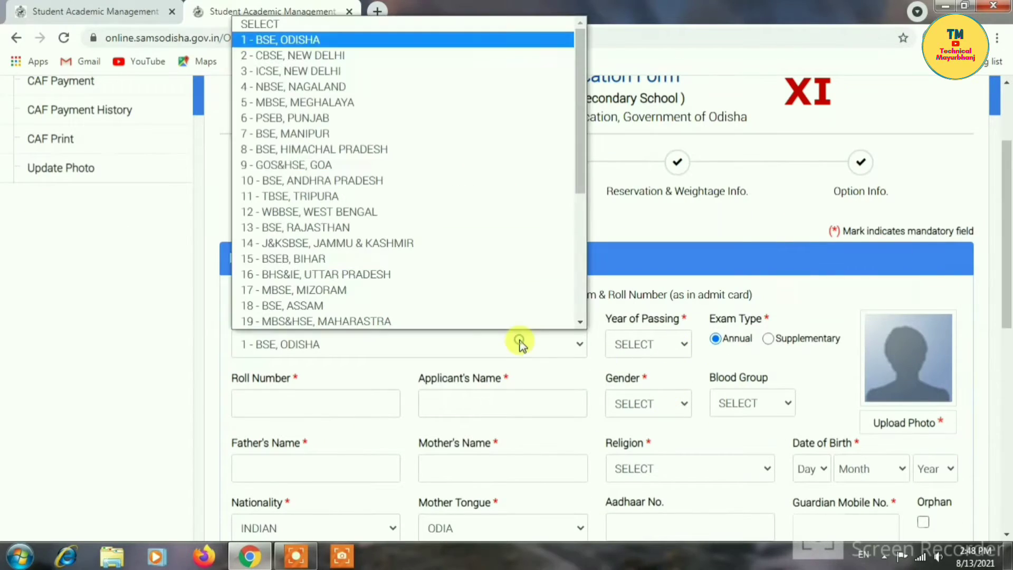
{"action": "left_click", "coordinate": [277, 47]}
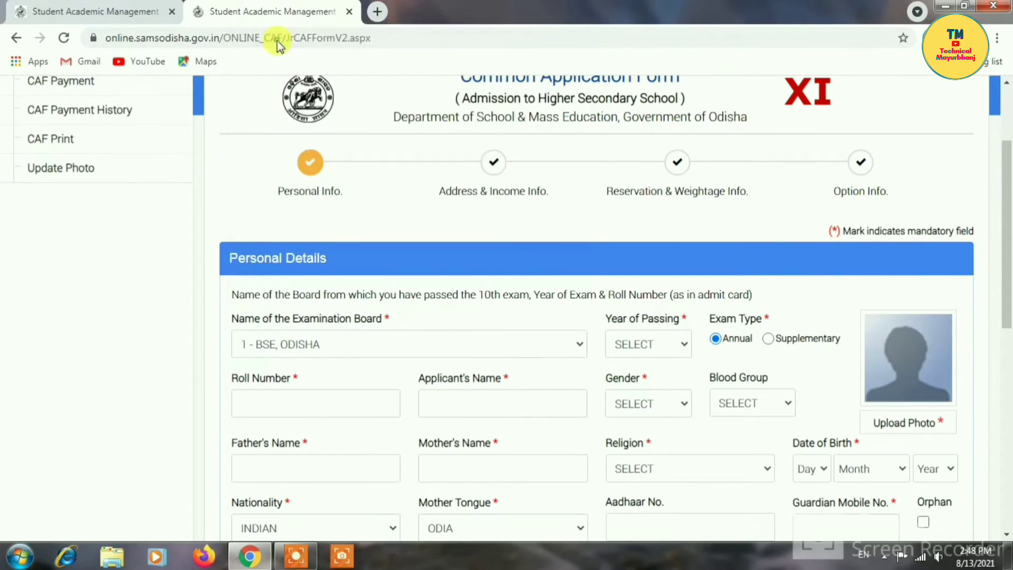
{"action": "left_click", "coordinate": [648, 345]}
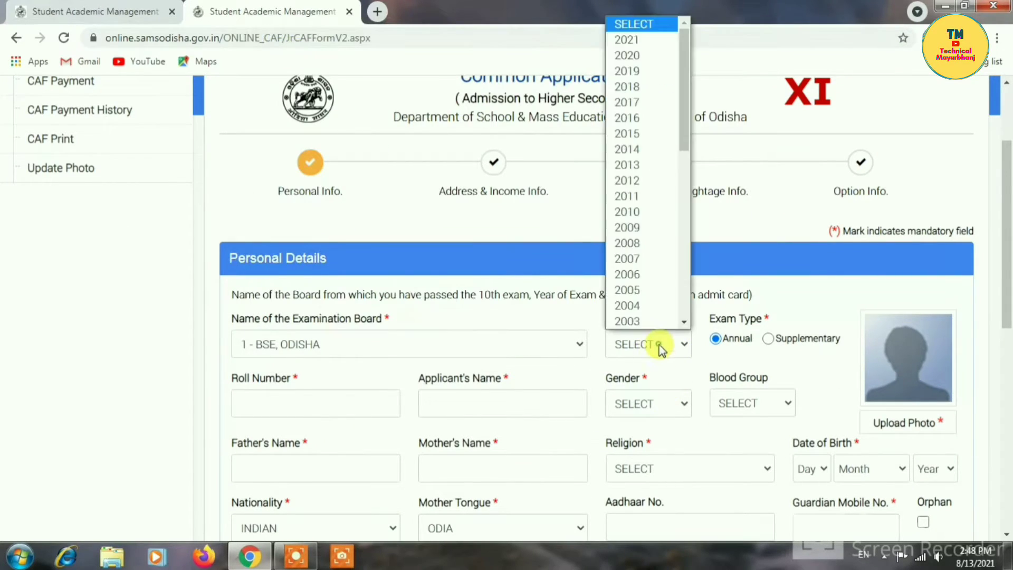
{"action": "left_click", "coordinate": [636, 40]}
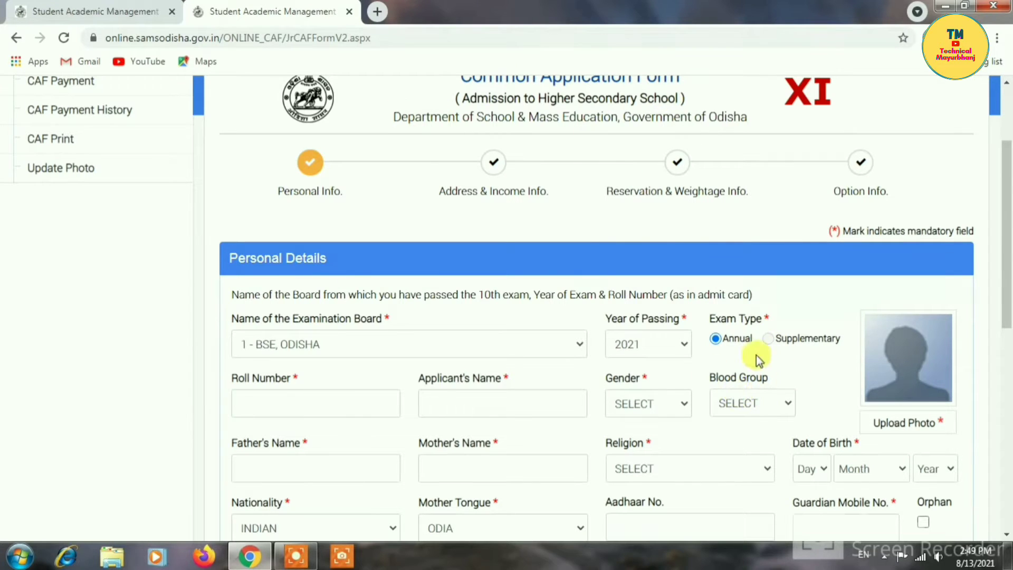
- Enter the applicant's roll number to auto-fill their details
{"action": "left_click", "coordinate": [293, 401]}
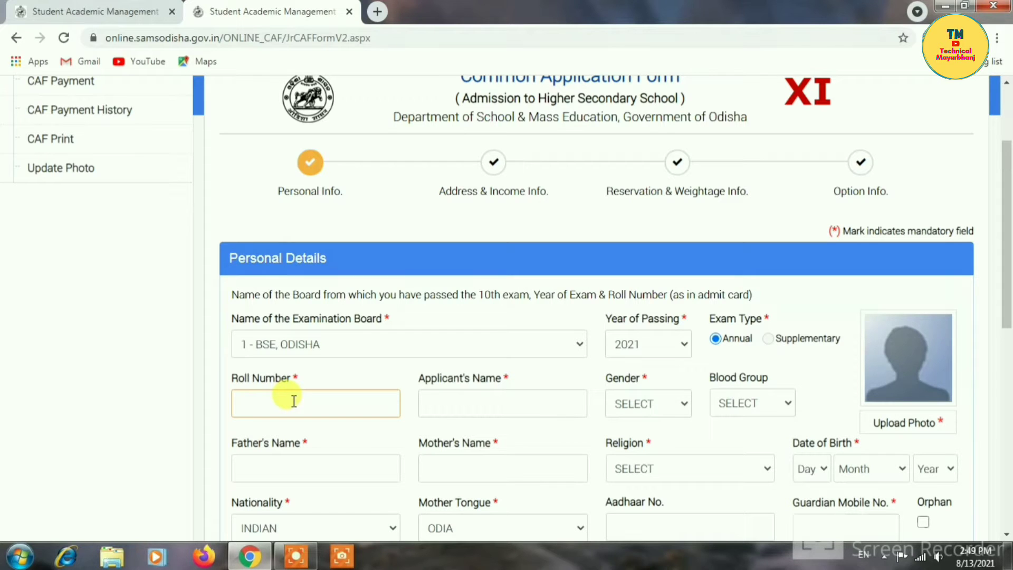
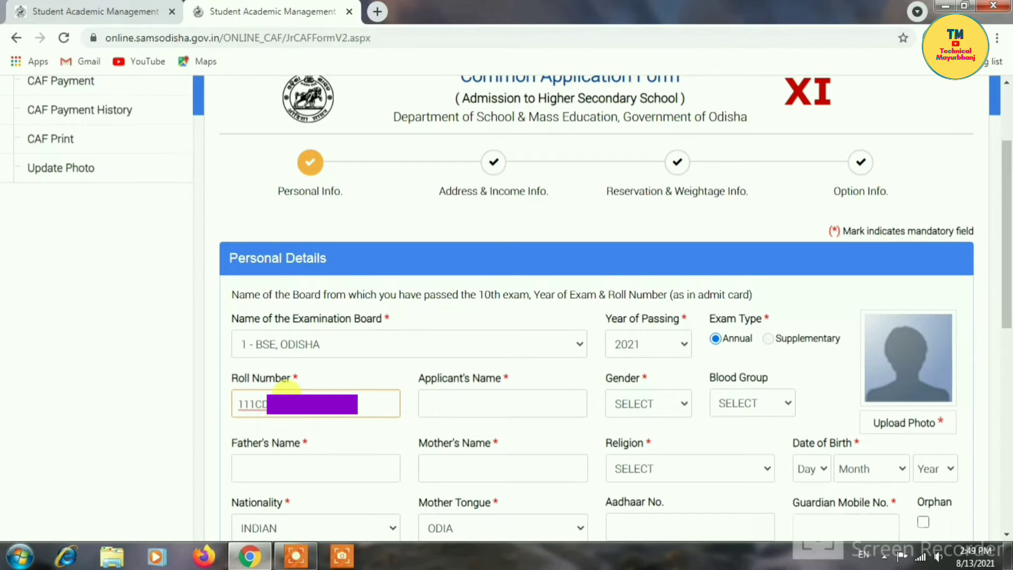
{"action": "left_click", "coordinate": [382, 437]}
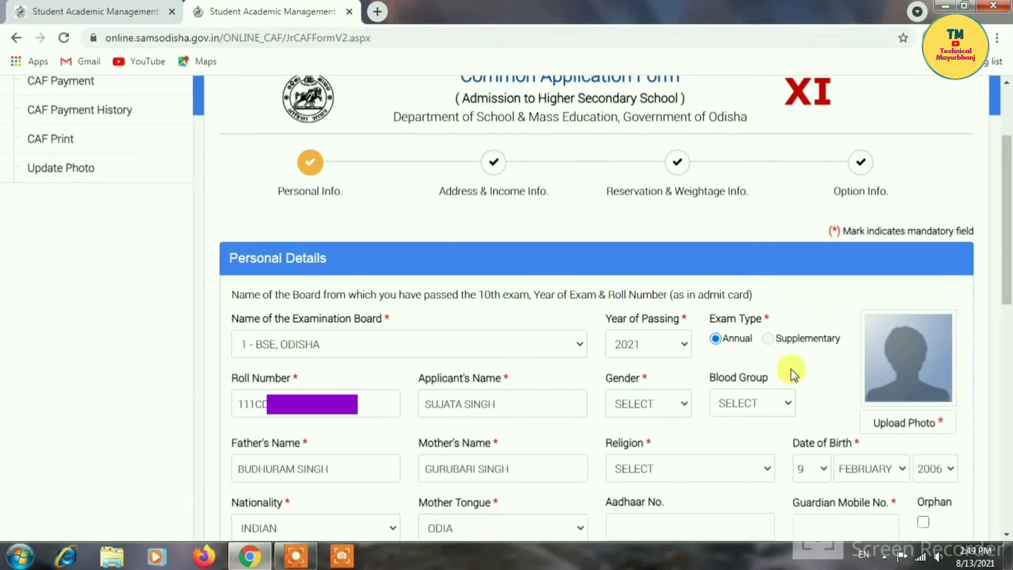
{"action": "left_click", "coordinate": [918, 364]}
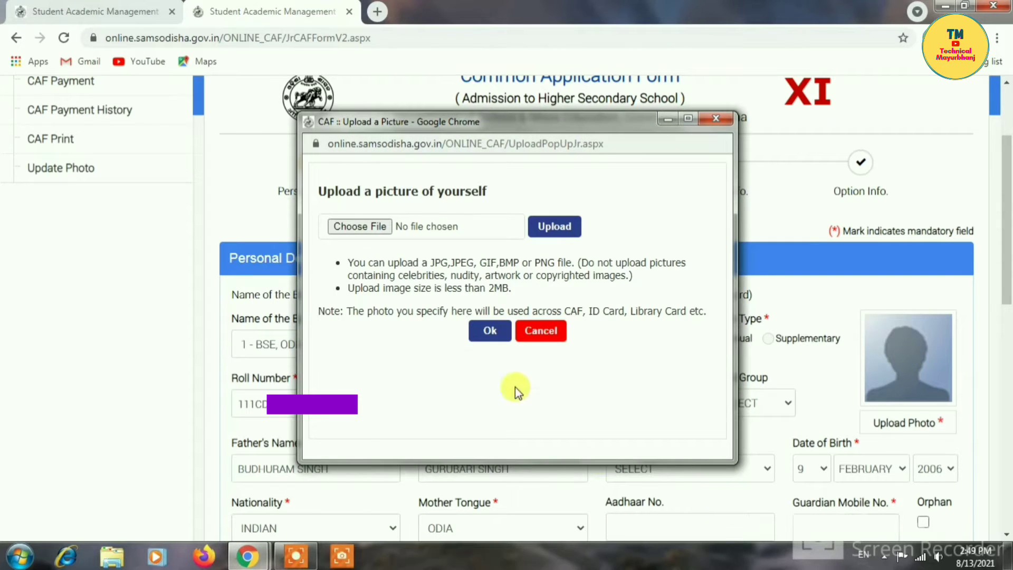
- Upload photo IMG_20210813_144211 and accept it for the form
{"action": "left_click", "coordinate": [341, 226]}
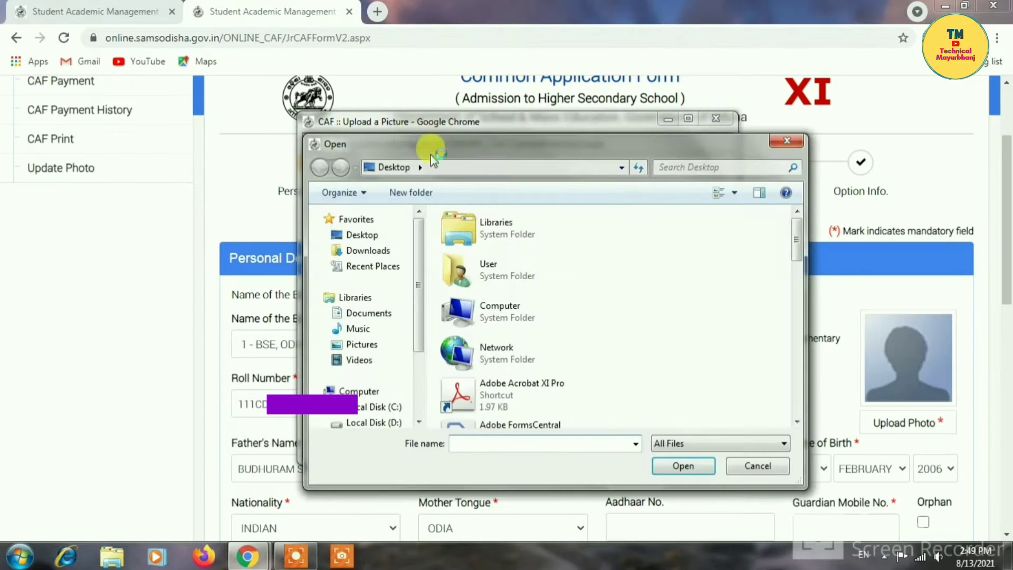
{"action": "left_click_drag", "start_coordinate": [792, 252], "coordinate": [806, 407]}
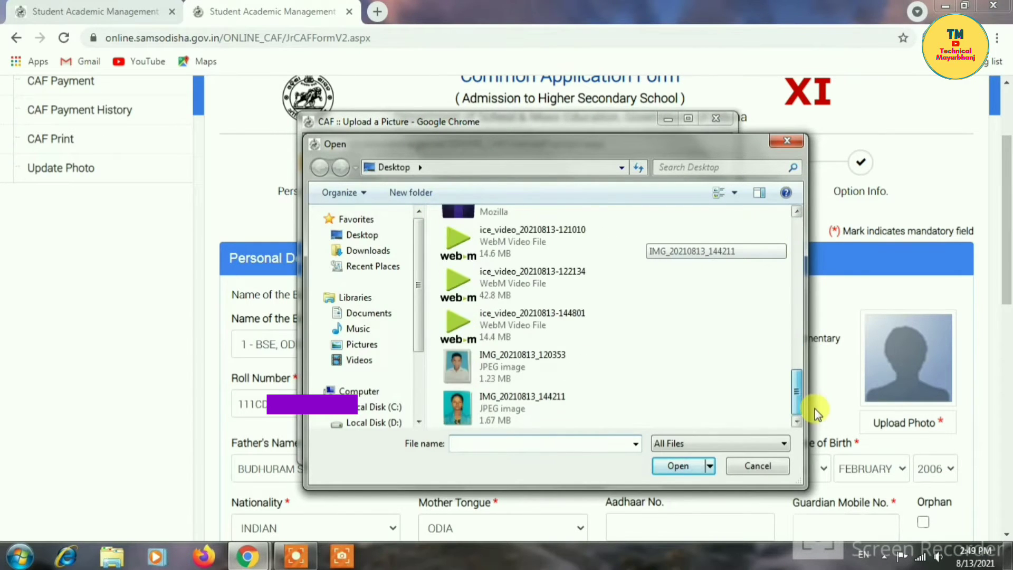
{"action": "left_click", "coordinate": [549, 407]}
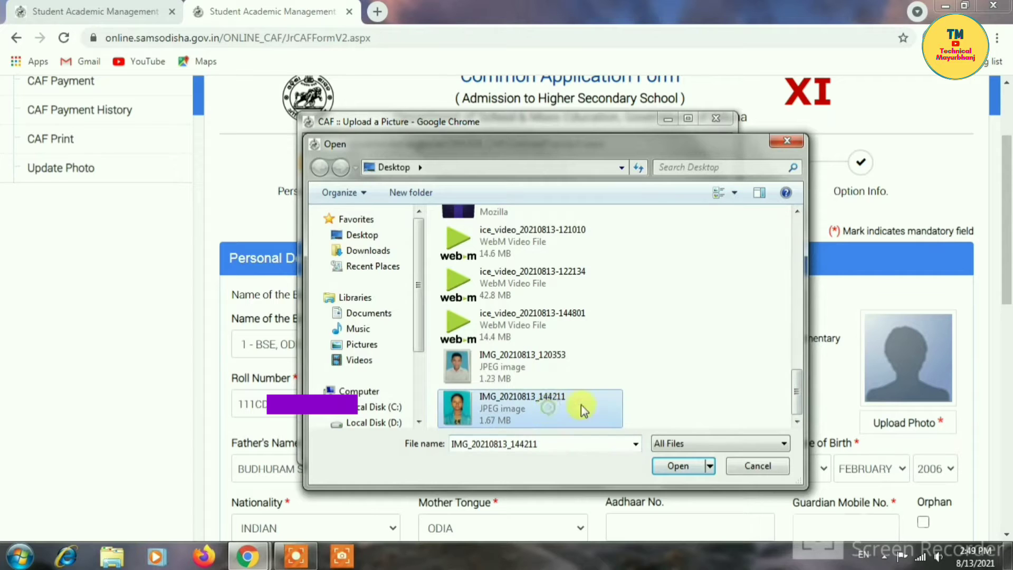
{"action": "left_click", "coordinate": [683, 467]}
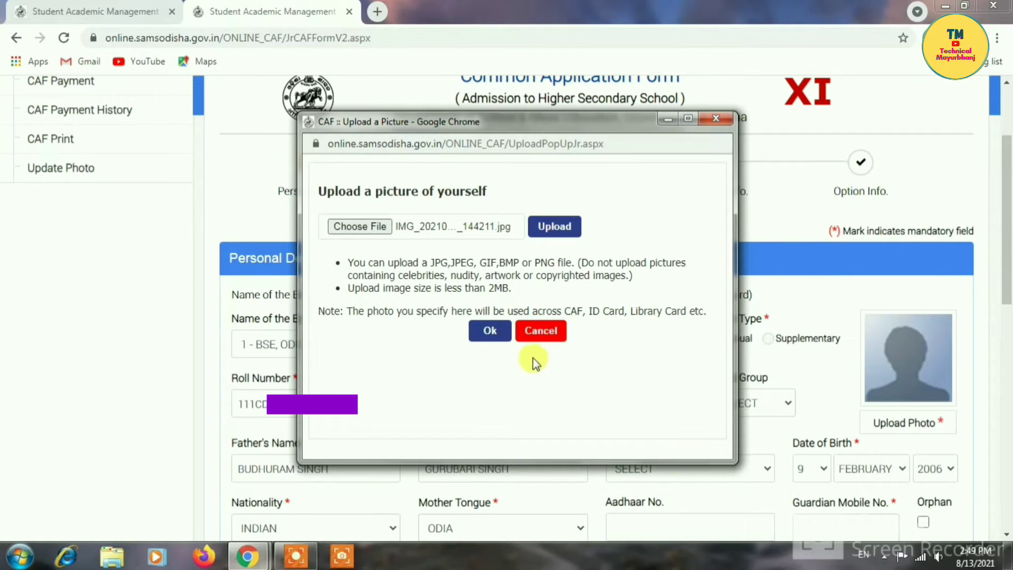
{"action": "left_click", "coordinate": [489, 333]}
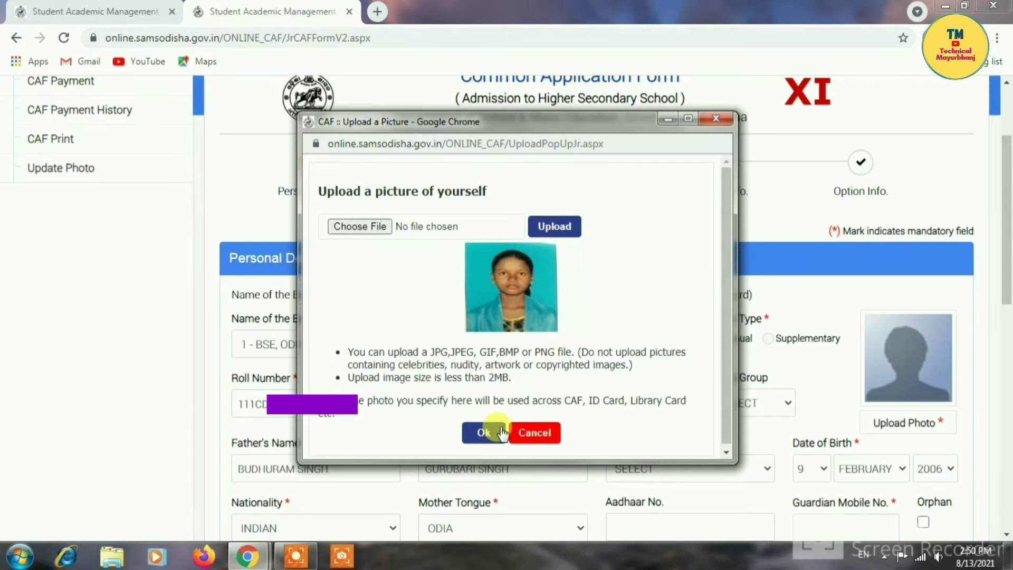
{"action": "left_click", "coordinate": [484, 433]}
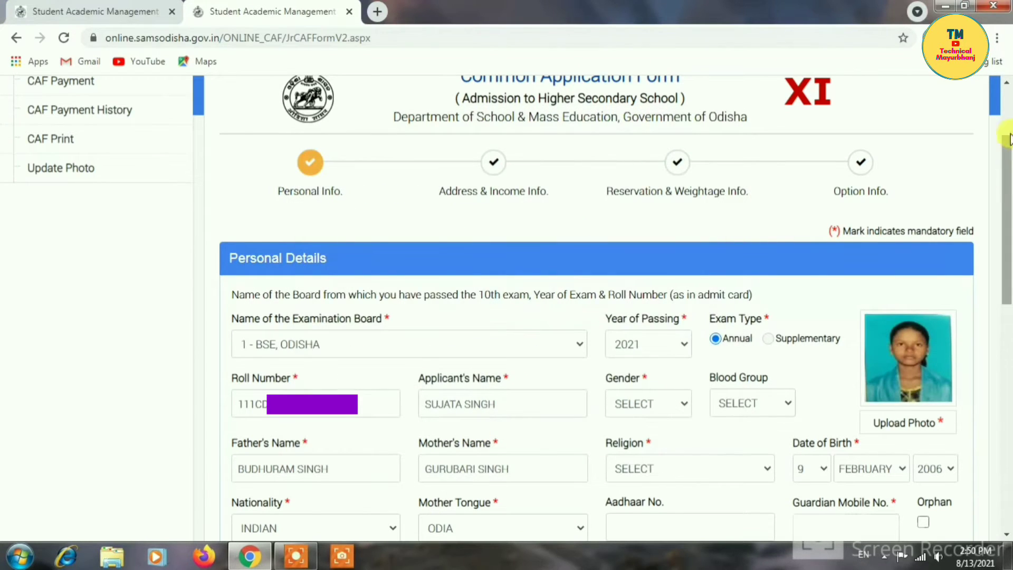
- Set religion to HINDU and enter the Aadhaar and guardian mobile numbers
{"action": "scroll", "coordinate": [1007, 211], "scroll_direction": "down", "scroll_amount": 3}
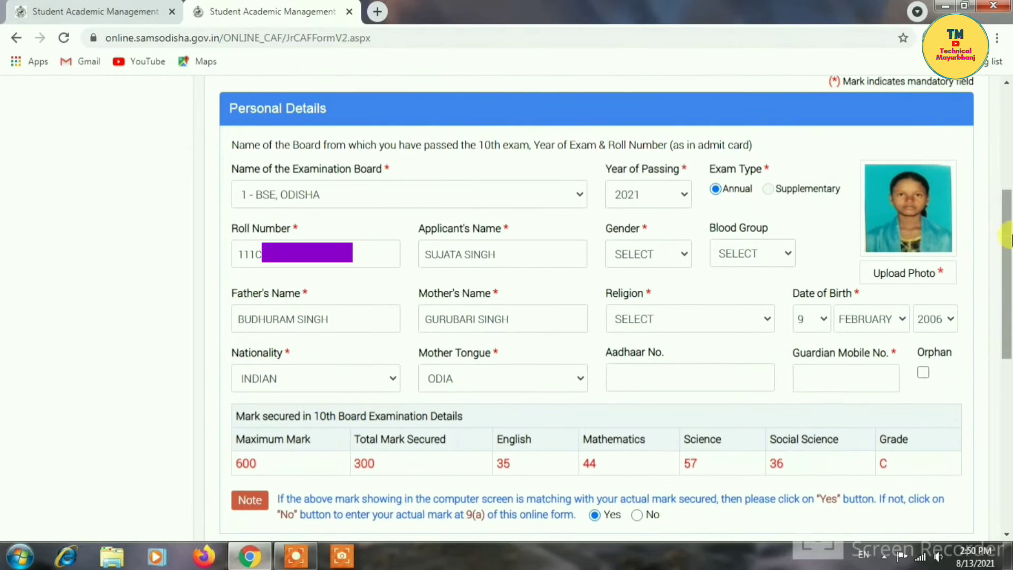
{"action": "left_click", "coordinate": [673, 329]}
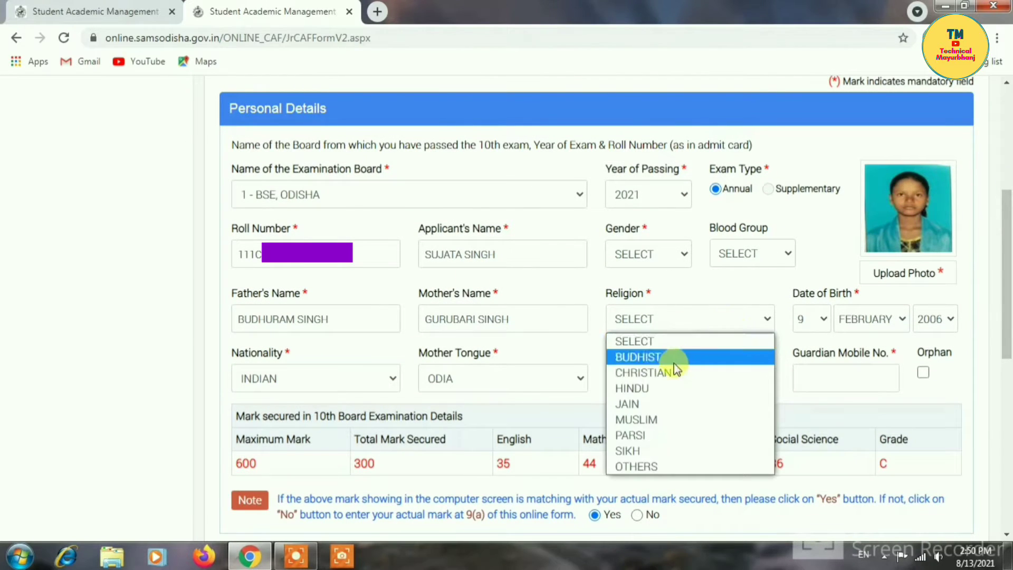
{"action": "left_click", "coordinate": [640, 390]}
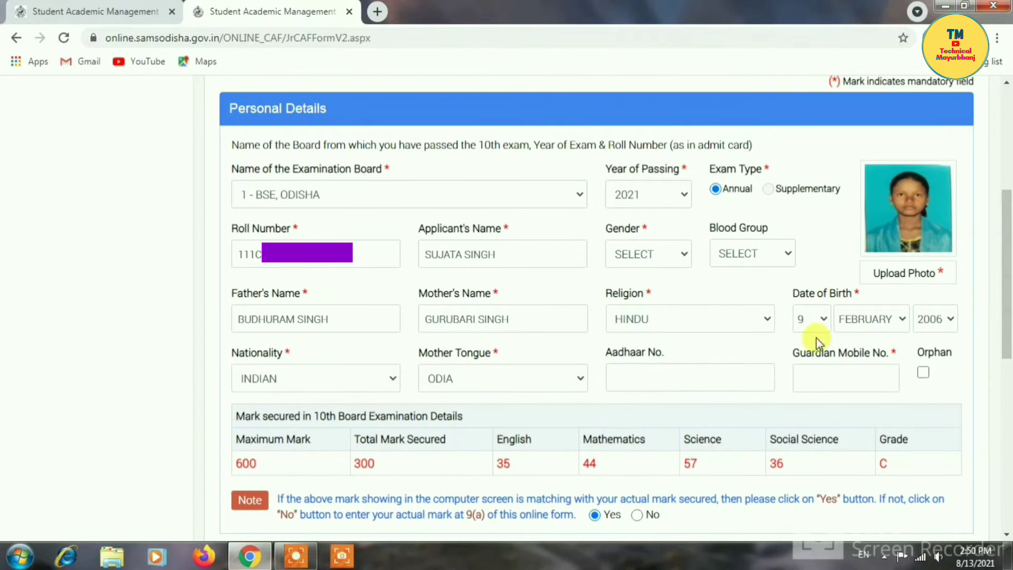
{"action": "left_click", "coordinate": [620, 377]}
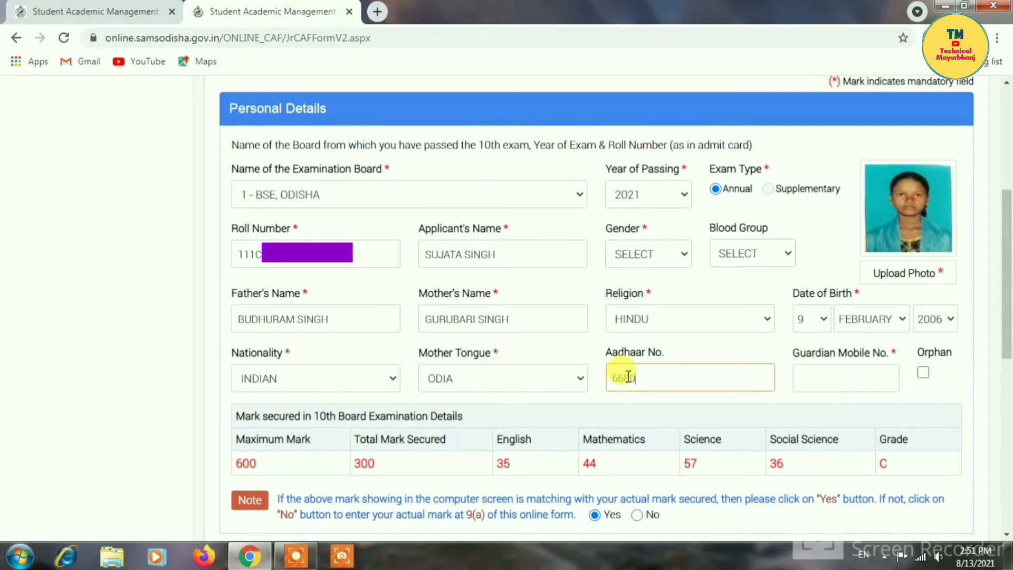
{"action": "type", "text": "291"}
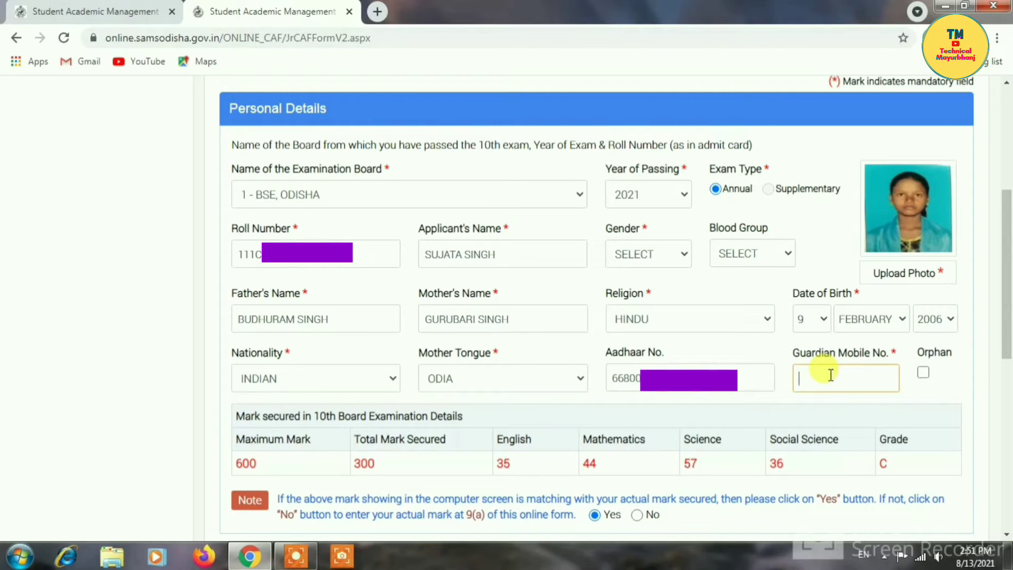
{"action": "left_click", "coordinate": [831, 374]}
{"action": "type", "text": "93371"}
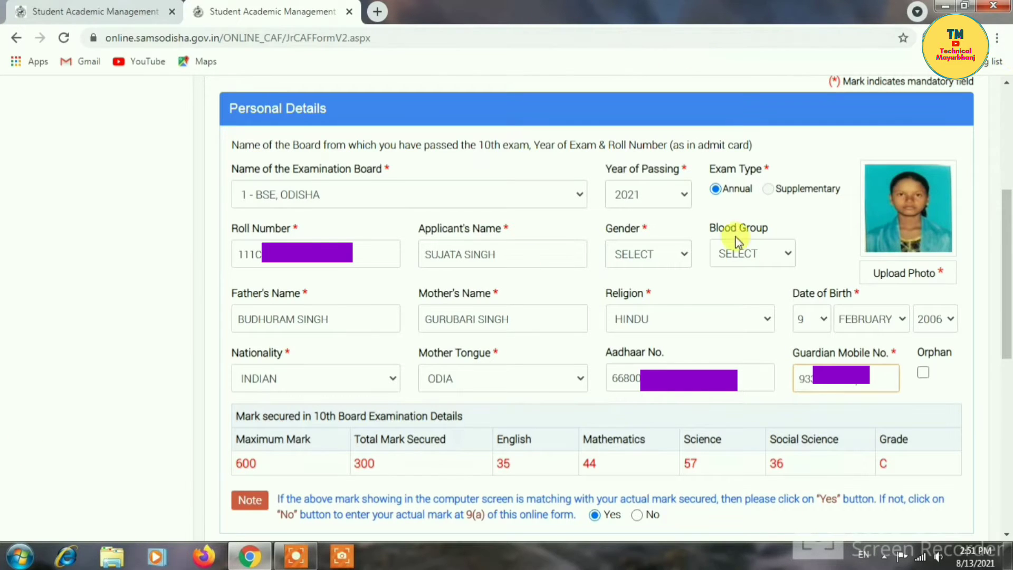
{"action": "left_click_drag", "start_coordinate": [1007, 286], "coordinate": [1007, 443]}
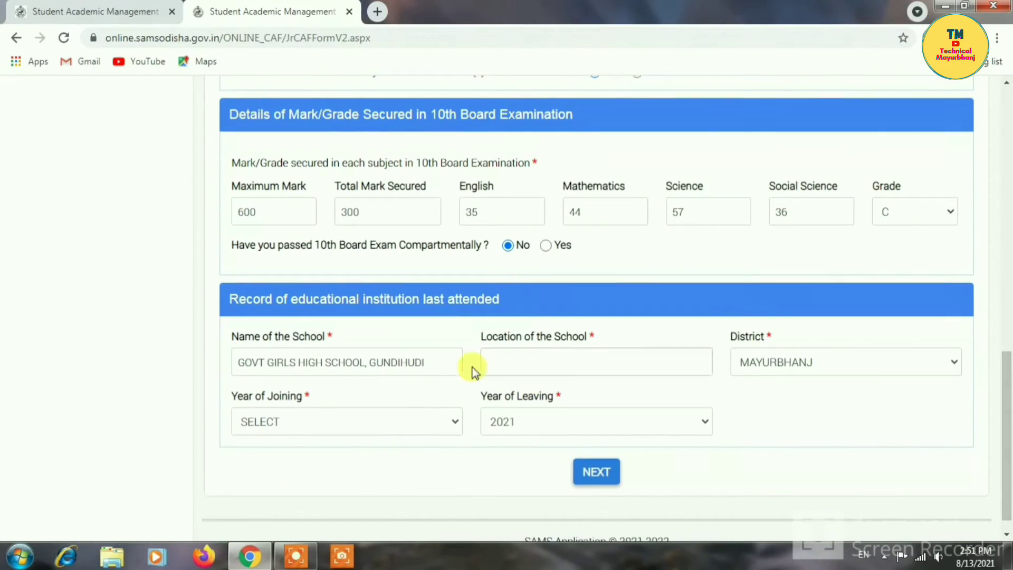
- Enter school location GUNDIHUDI, MAYURBHANJ and joining year 2018, then attempt to continue
{"action": "left_click", "coordinate": [536, 369]}
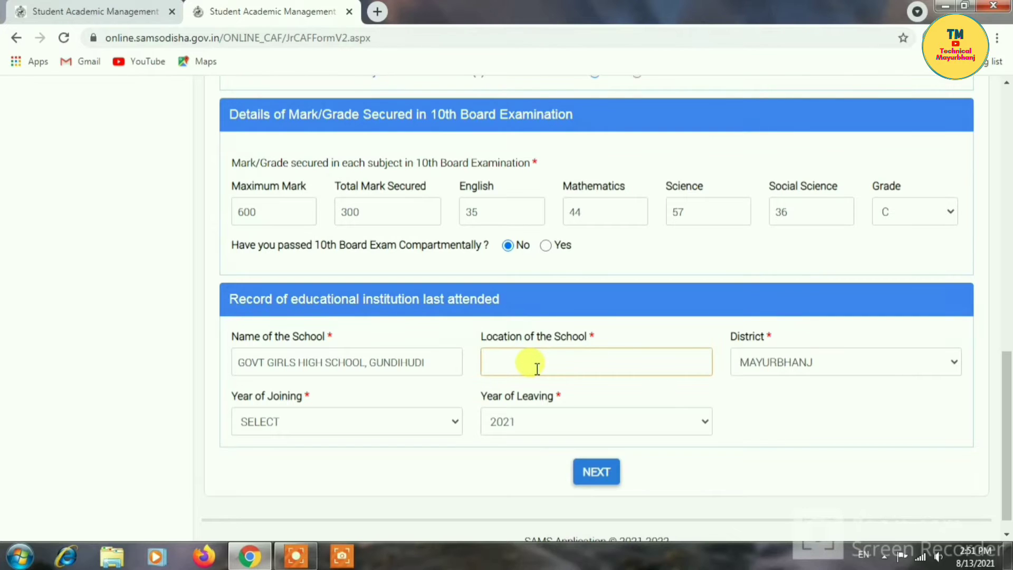
{"action": "type", "text": "GUNDIHUDI,MAYURBHANJ"}
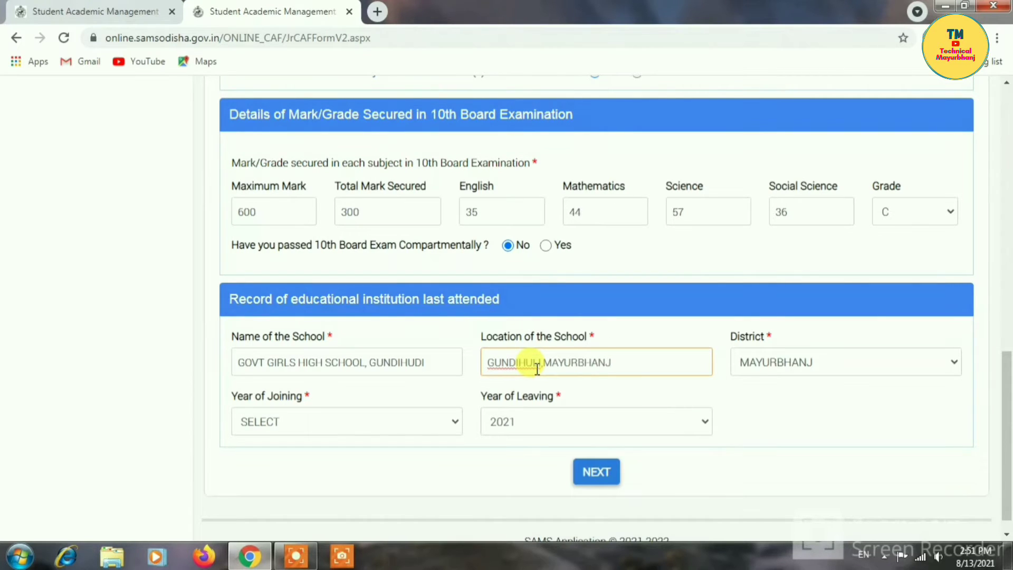
{"action": "left_click", "coordinate": [411, 417]}
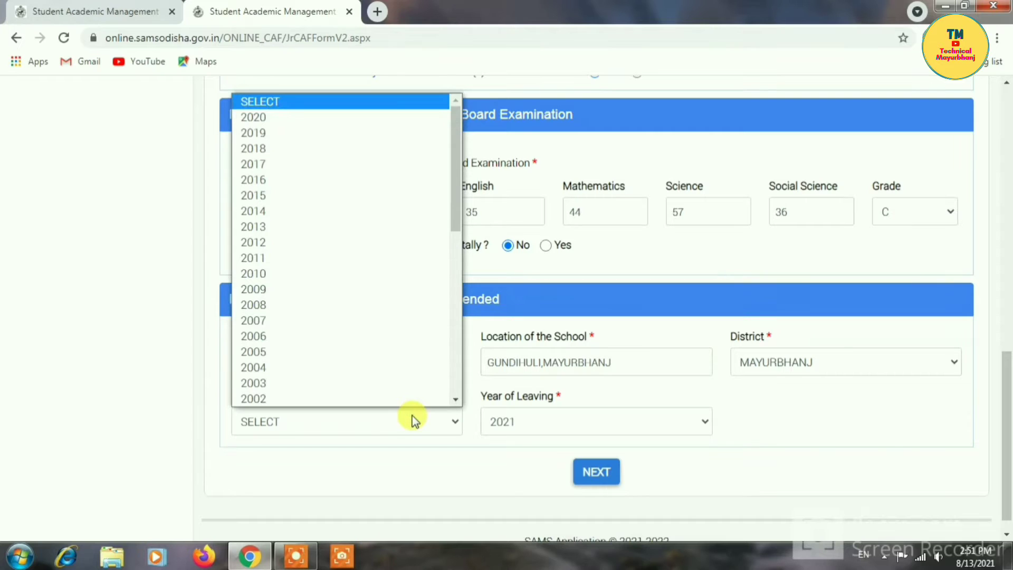
{"action": "scroll", "coordinate": [414, 262], "scroll_direction": "down", "scroll_amount": 1}
{"action": "mouse_move", "coordinate": [458, 169]}
{"action": "left_mouse_down"}
{"action": "mouse_move", "coordinate": [455, 188]}
{"action": "mouse_move", "coordinate": [454, 157]}
{"action": "left_mouse_up"}
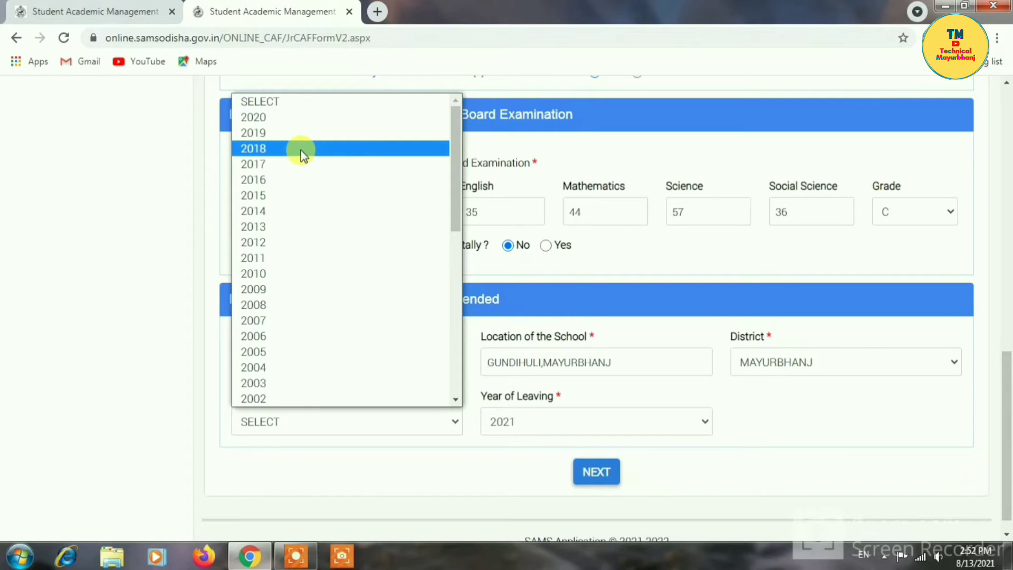
{"action": "left_click", "coordinate": [273, 151]}
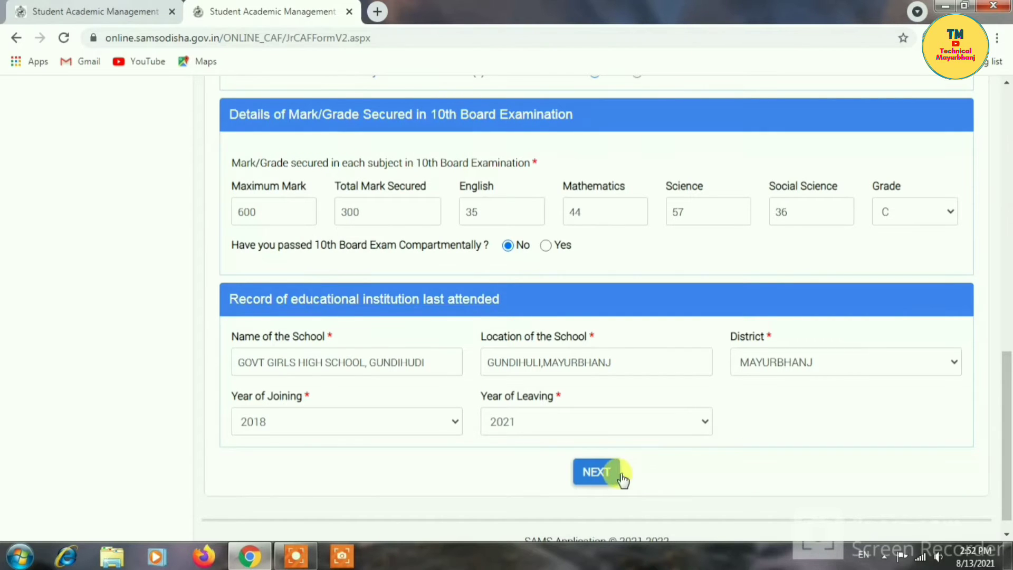
{"action": "left_click", "coordinate": [597, 471]}
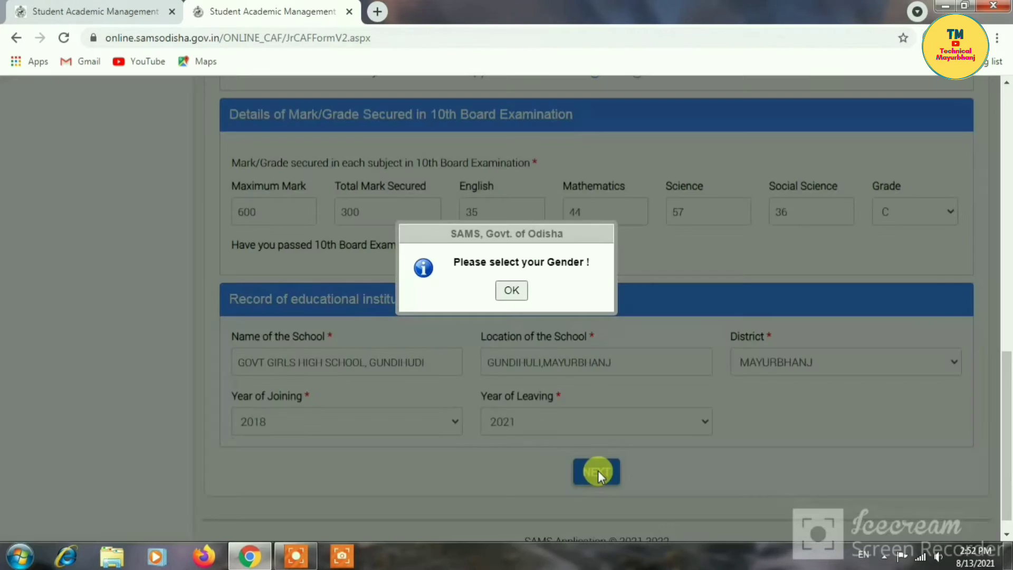
- Dismiss the gender alert, set gender FEMALE and blood group B+, and continue
{"action": "left_click", "coordinate": [511, 291]}
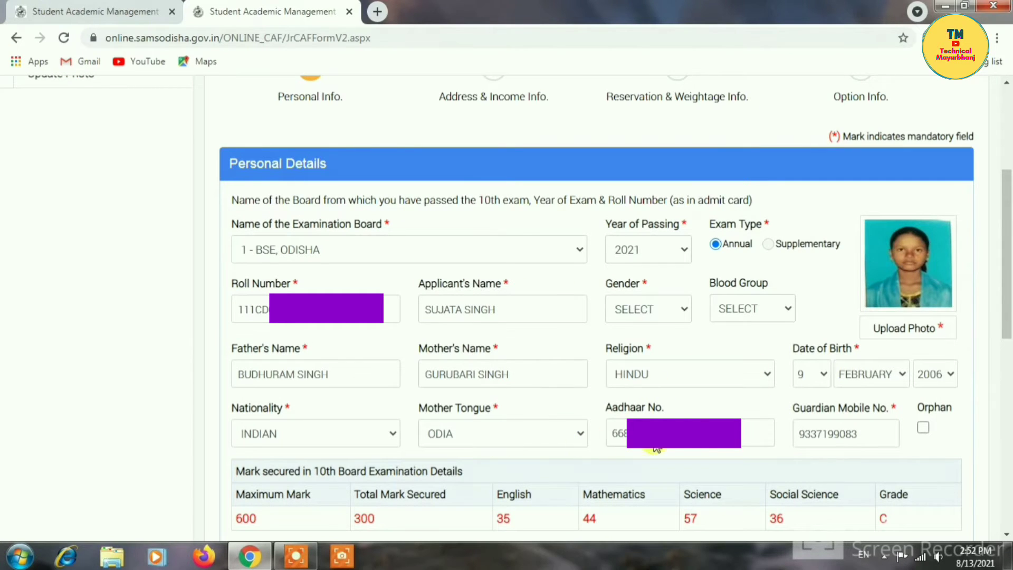
{"action": "left_click", "coordinate": [656, 306]}
{"action": "left_click", "coordinate": [629, 346]}
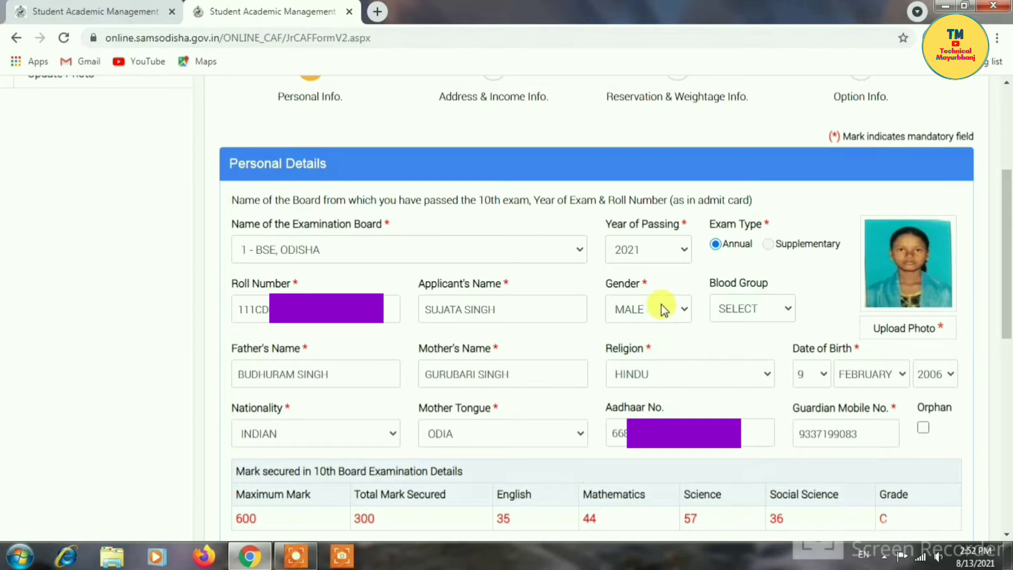
{"action": "left_click", "coordinate": [664, 310]}
{"action": "left_click", "coordinate": [633, 363]}
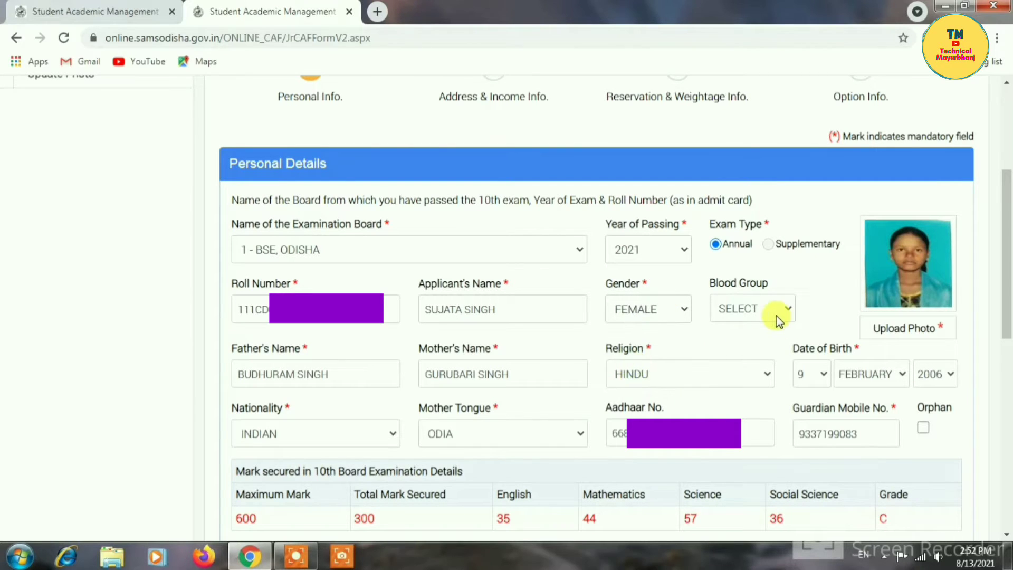
{"action": "left_click", "coordinate": [776, 316]}
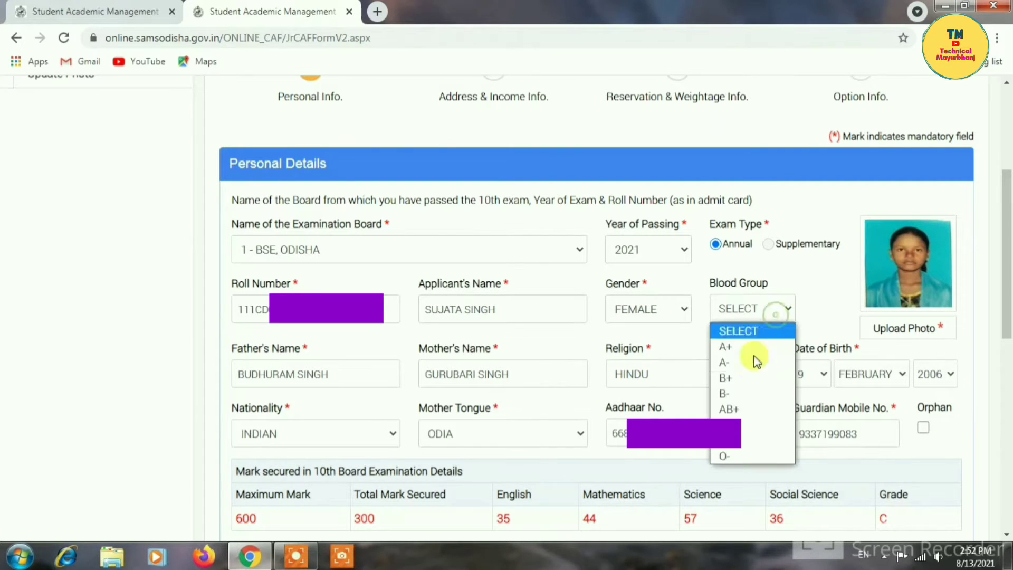
{"action": "left_click", "coordinate": [735, 377]}
{"action": "left_click_drag", "start_coordinate": [1005, 239], "coordinate": [1007, 464]}
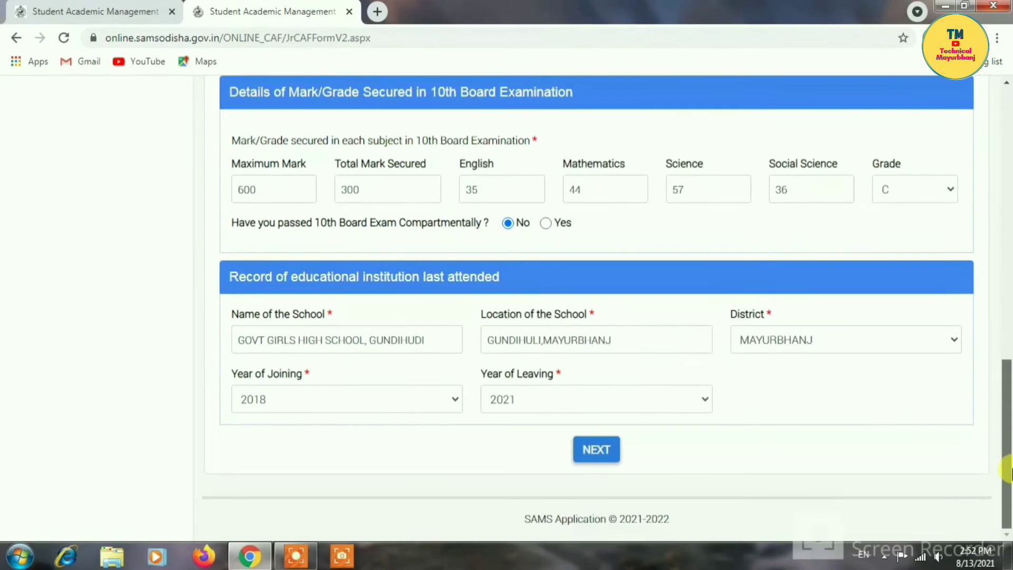
{"action": "left_click", "coordinate": [601, 451]}
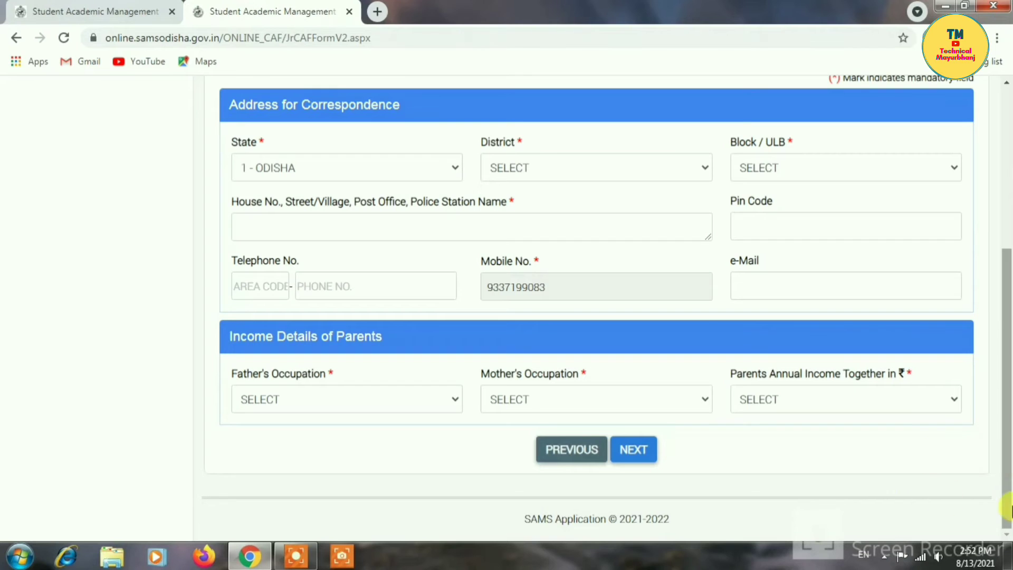
- Keep state 1 - ODISHA and choose district MAYURBHANJ for the correspondence address
{"action": "left_click", "coordinate": [432, 165]}
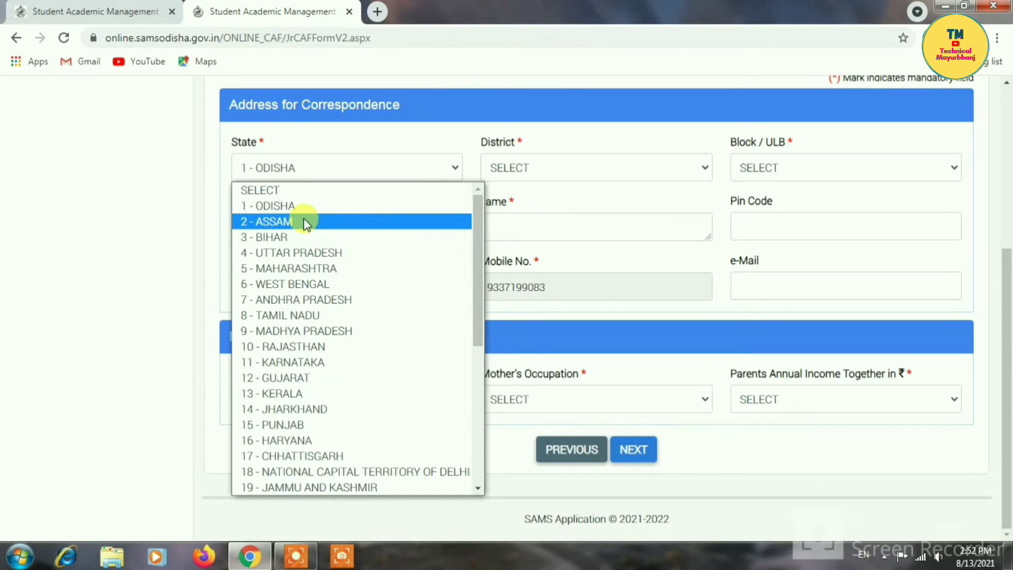
{"action": "left_click", "coordinate": [295, 207]}
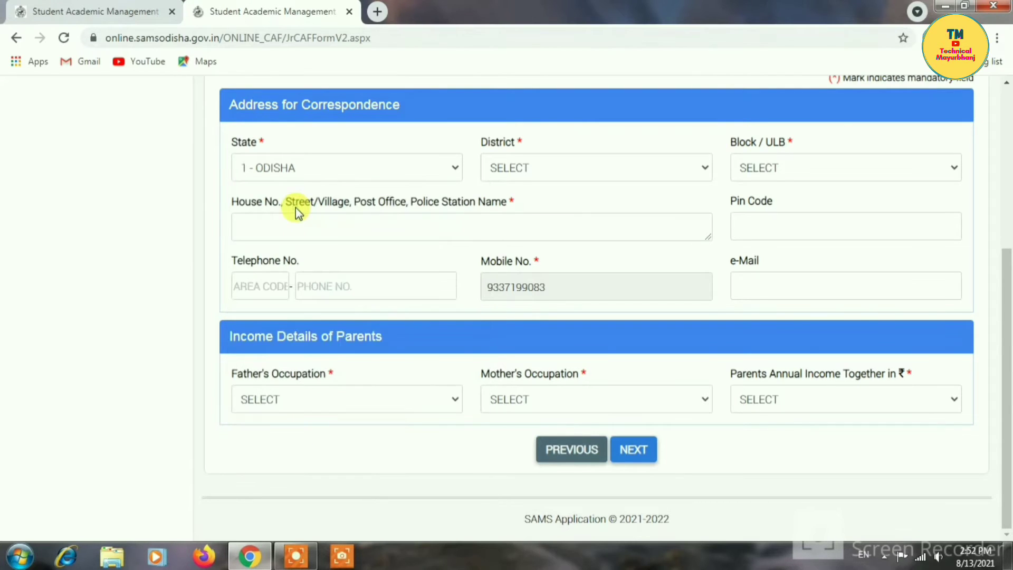
{"action": "left_click", "coordinate": [539, 169]}
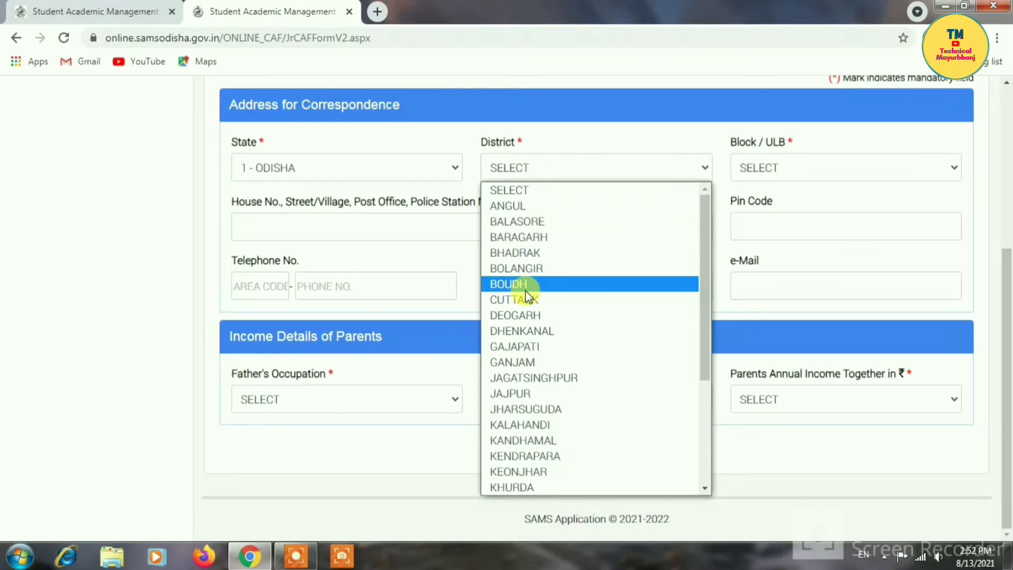
{"action": "key", "text": "m"}
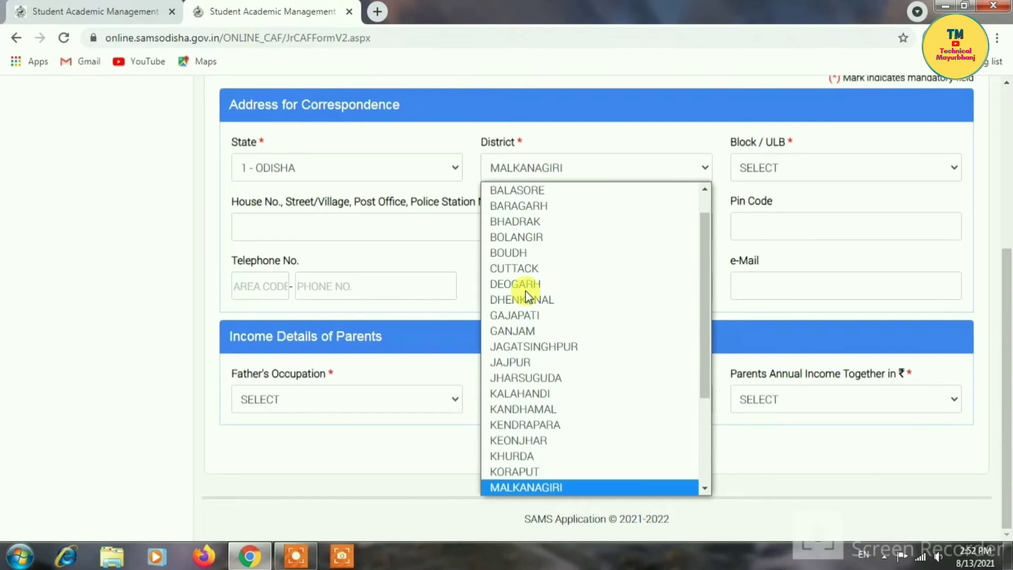
{"action": "key", "text": "a"}
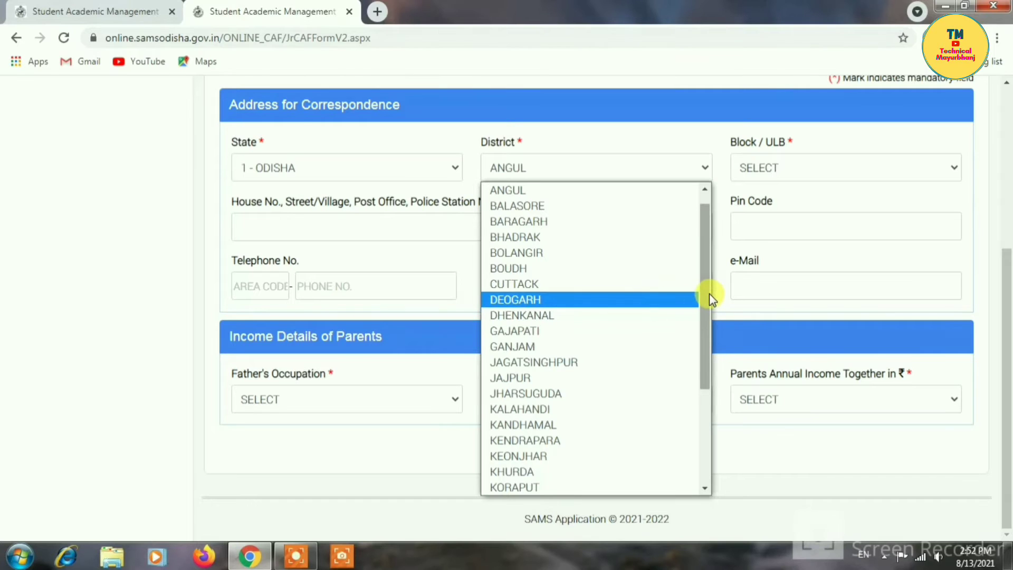
{"action": "key", "text": "m"}
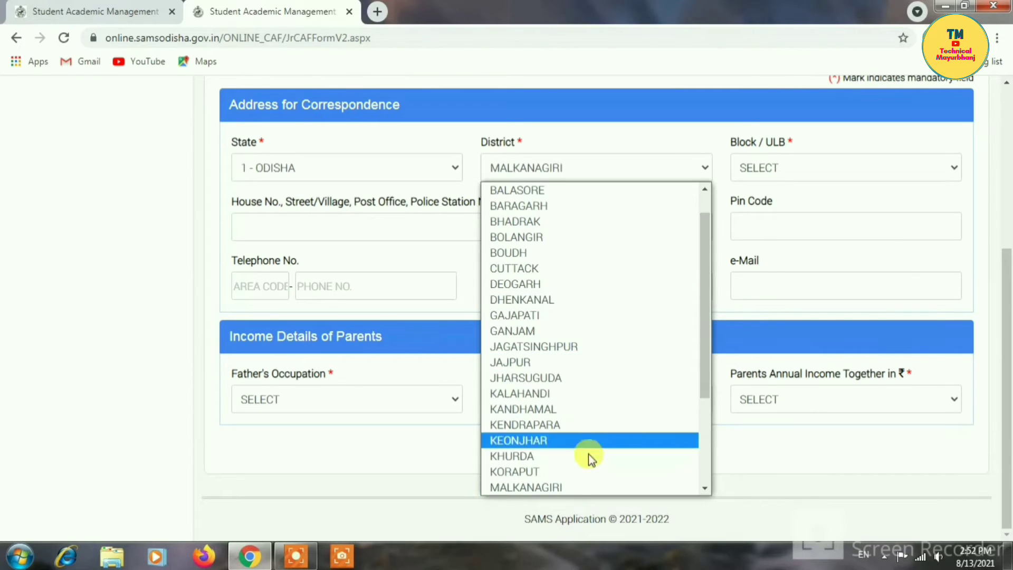
{"action": "left_click_drag", "start_coordinate": [705, 364], "coordinate": [705, 389]}
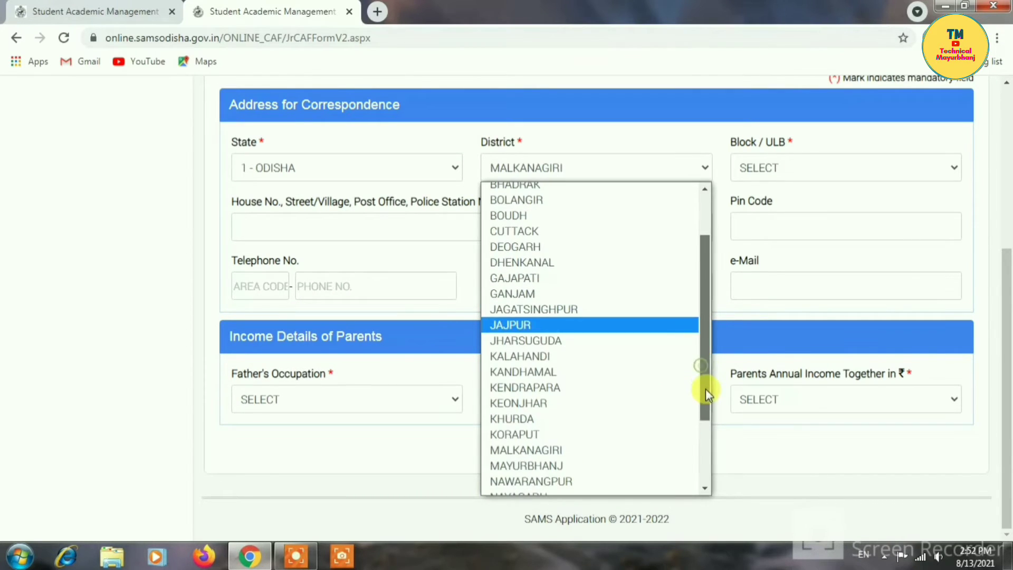
{"action": "left_click", "coordinate": [561, 461]}
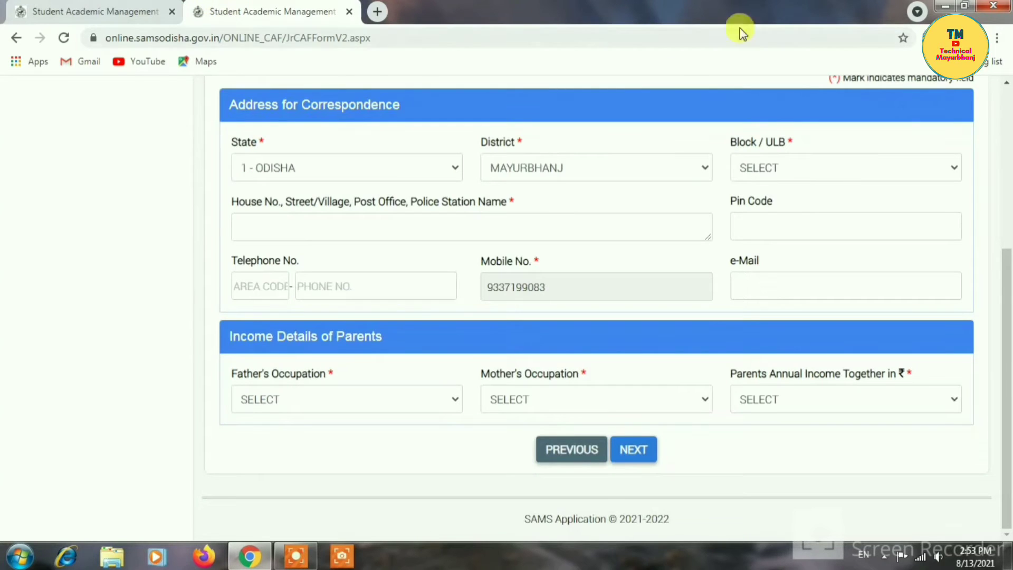
- Choose SAMAKHUNTA as the Block/ULB
{"action": "left_click", "coordinate": [781, 170]}
{"action": "key", "text": "s"}
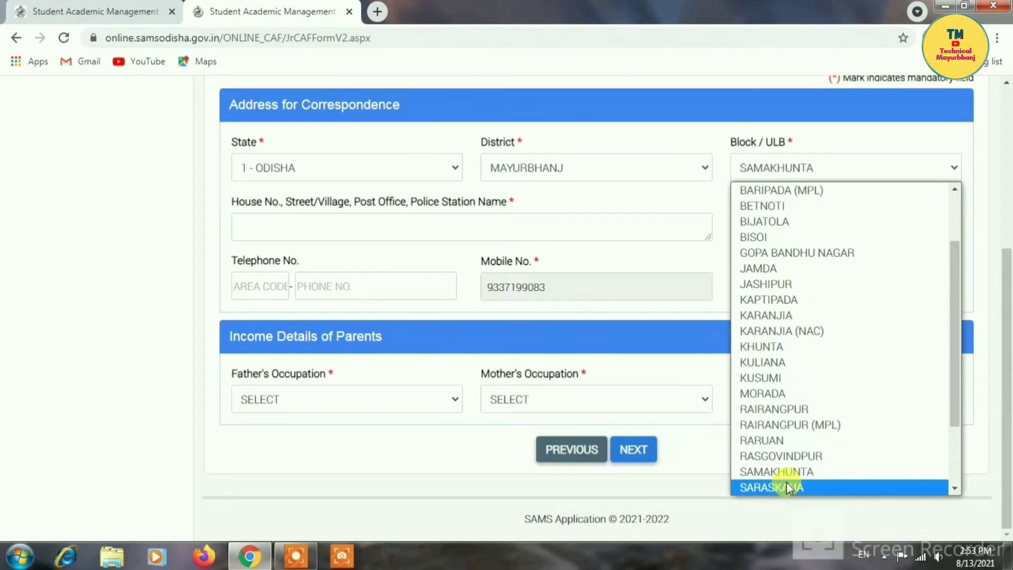
{"action": "left_click", "coordinate": [779, 471]}
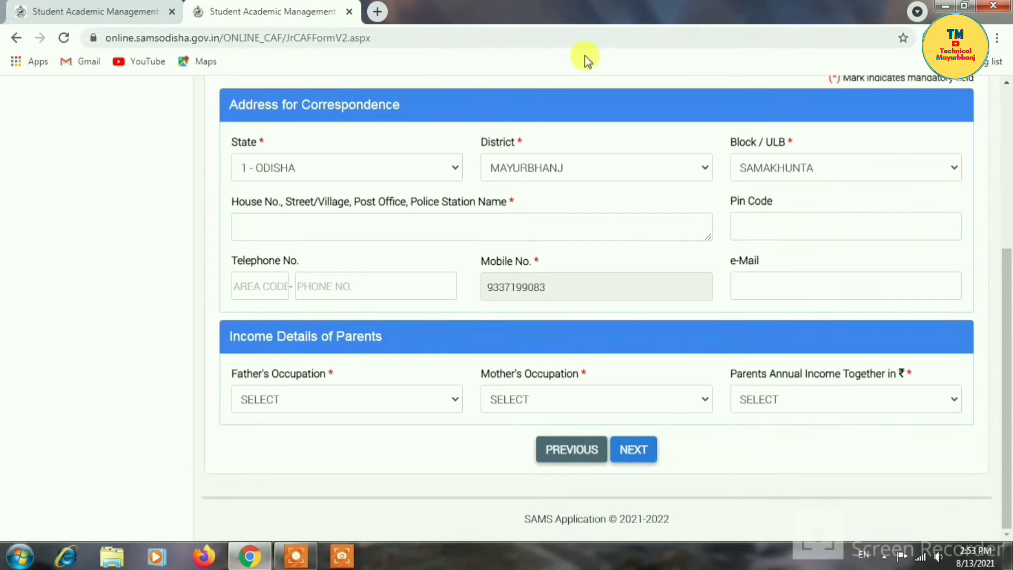
{"action": "left_click", "coordinate": [336, 226]}
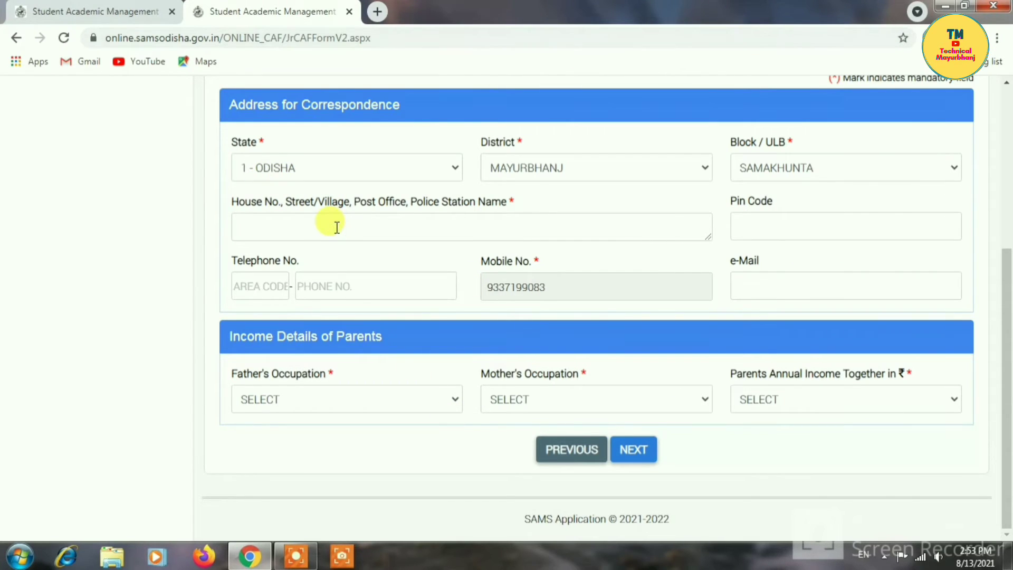
- Fill in the address, income range 0 - 1,00,000 and bank details, then continue
{"action": "type", "text": "a"}
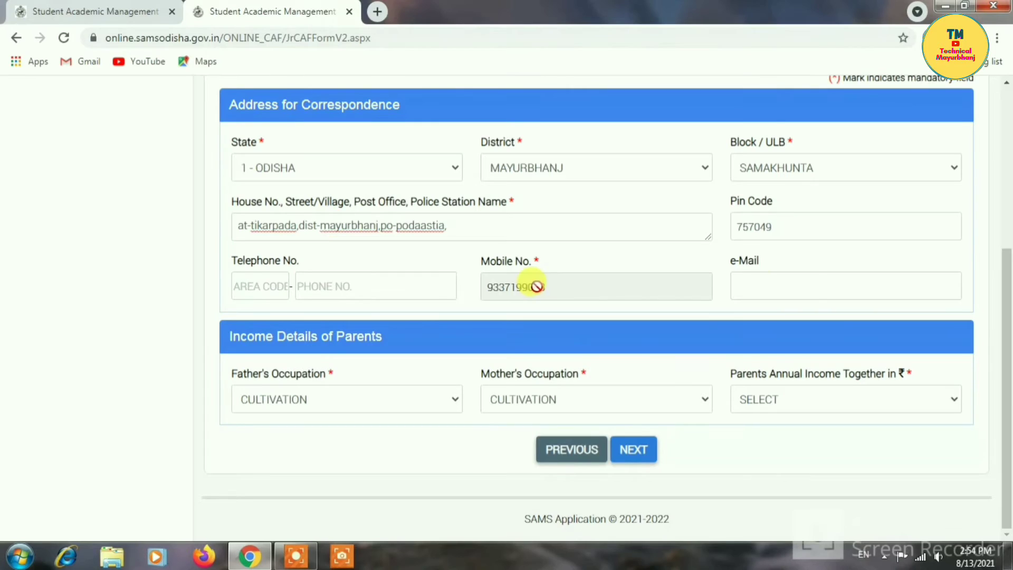
{"action": "left_click", "coordinate": [788, 401]}
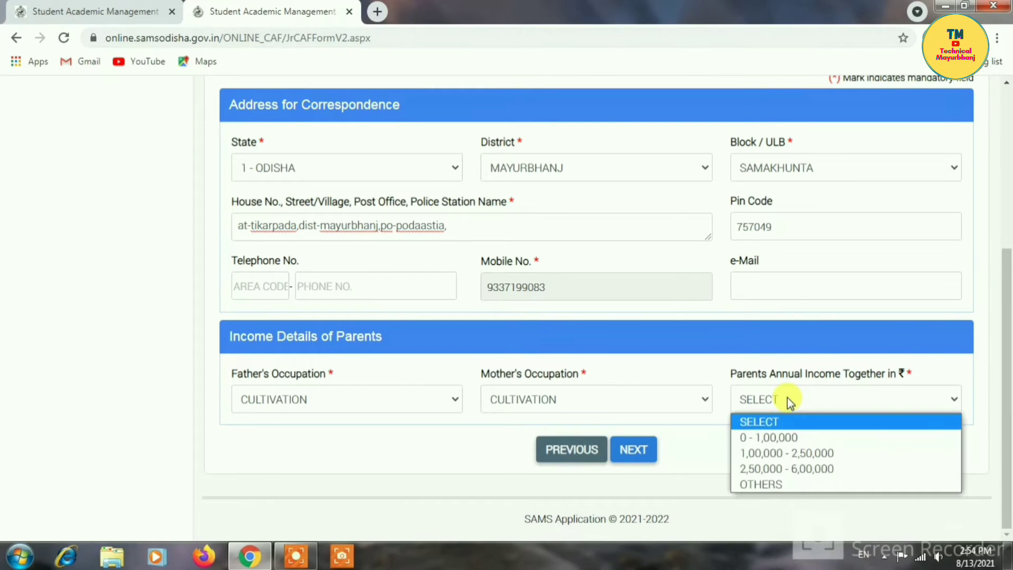
{"action": "left_click", "coordinate": [764, 438]}
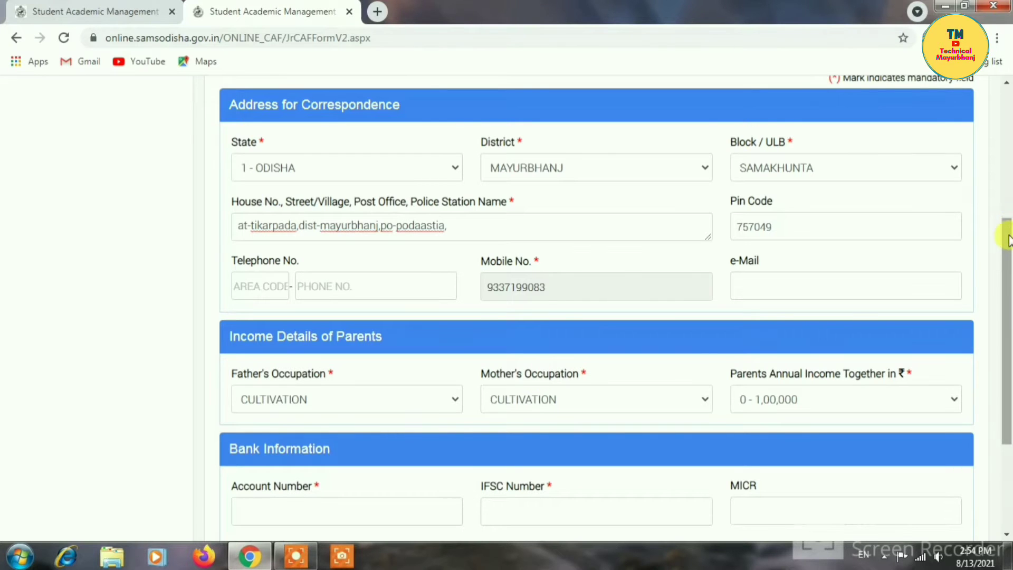
{"action": "left_click_drag", "start_coordinate": [1007, 240], "coordinate": [1005, 309]}
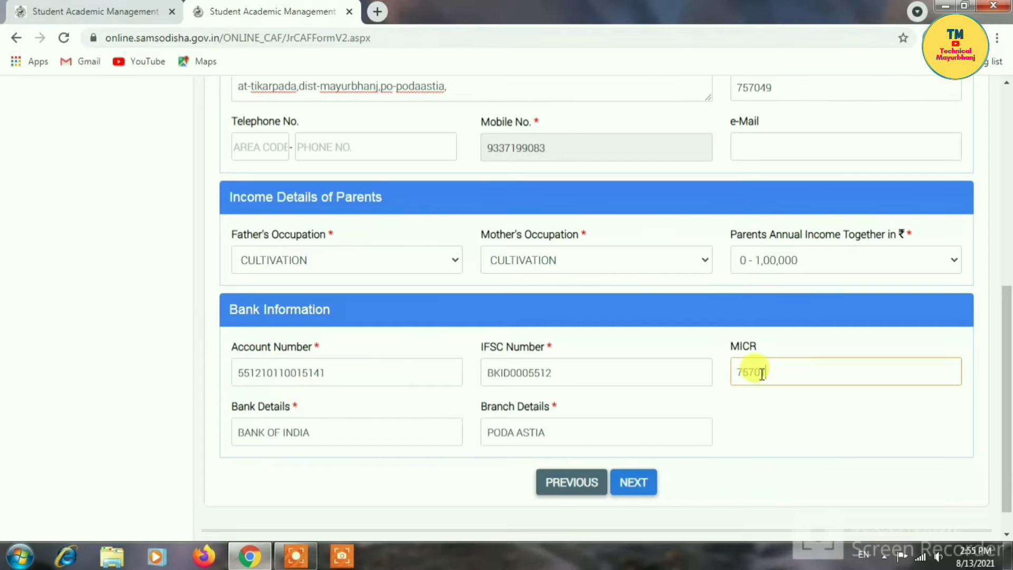
{"action": "type", "text": "3538"}
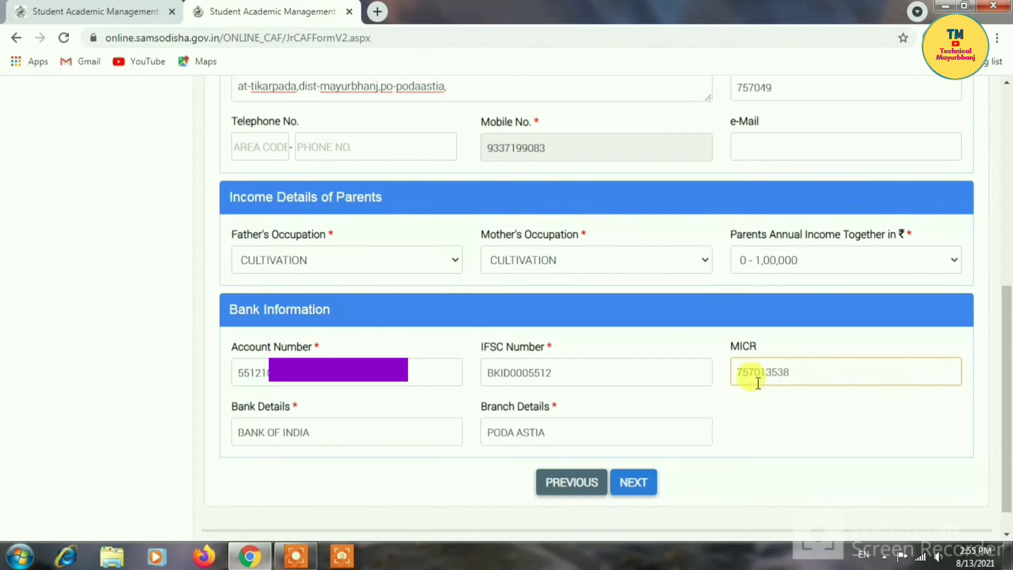
{"action": "left_click", "coordinate": [633, 482]}
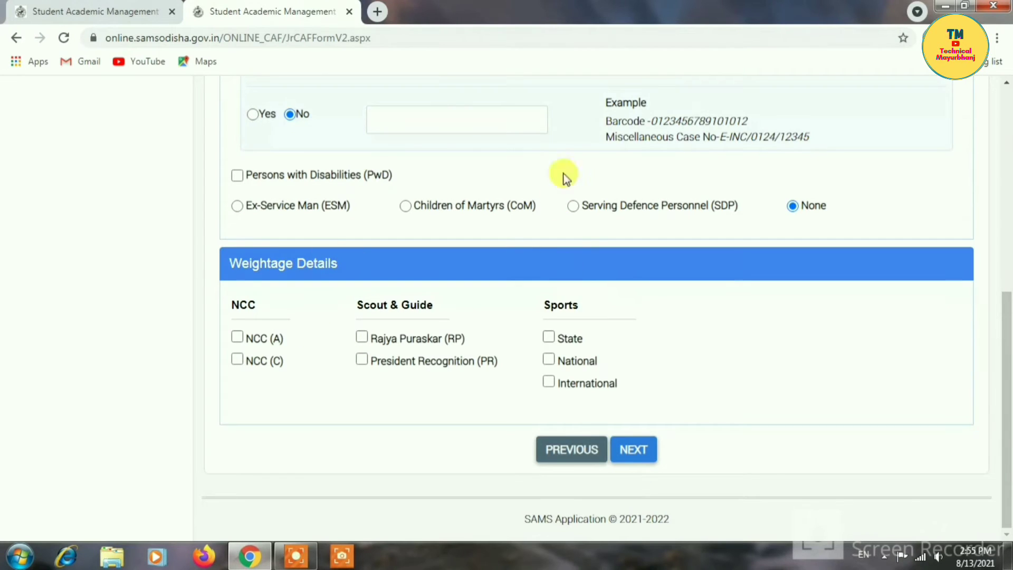
- Answer Yes to having a caste certificate, paste its case number and validate it
{"action": "left_click_drag", "start_coordinate": [1007, 314], "coordinate": [1007, 225]}
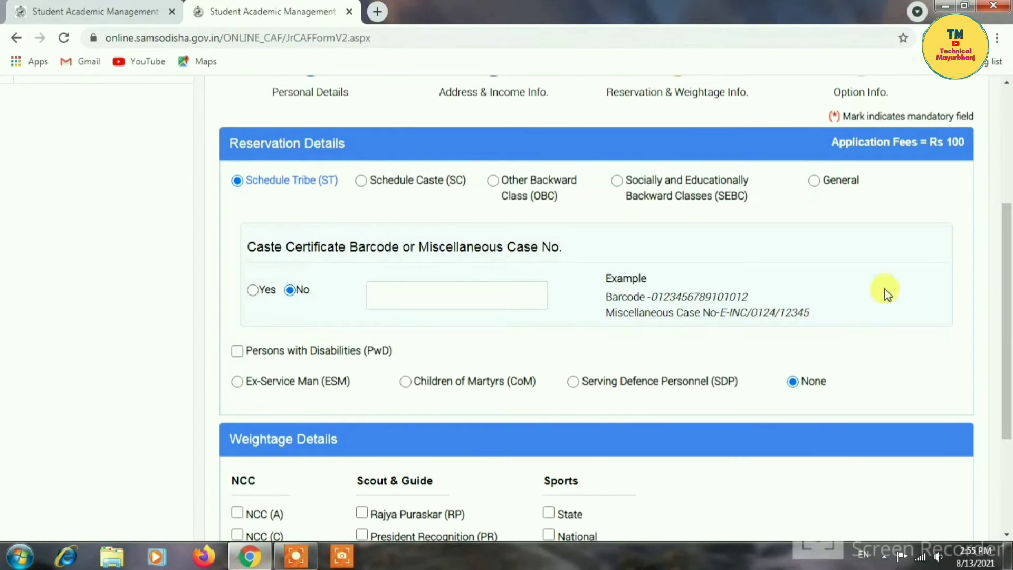
{"action": "left_click_drag", "start_coordinate": [999, 240], "coordinate": [1002, 272]}
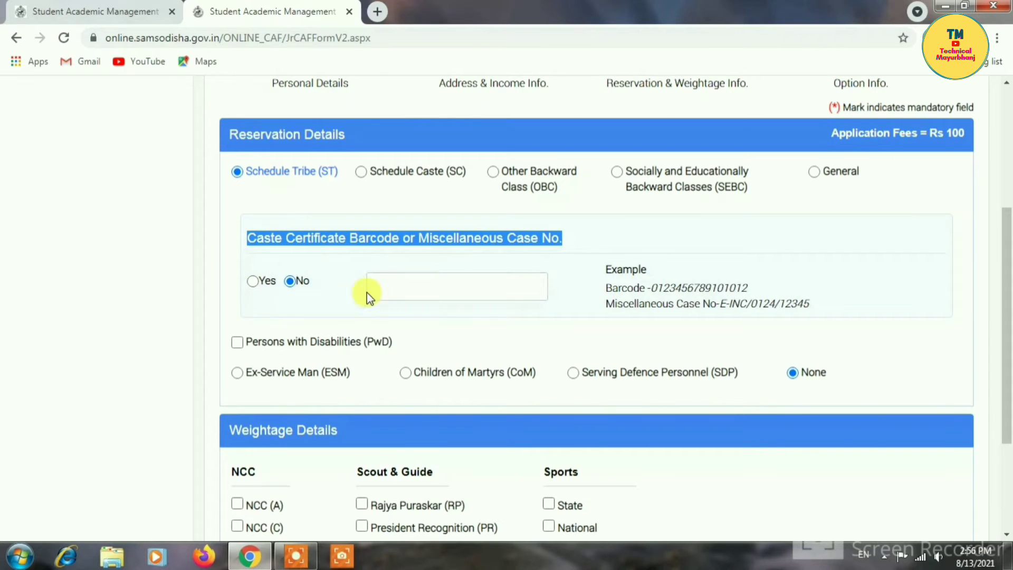
{"action": "left_click", "coordinate": [386, 287]}
{"action": "left_click", "coordinate": [256, 280]}
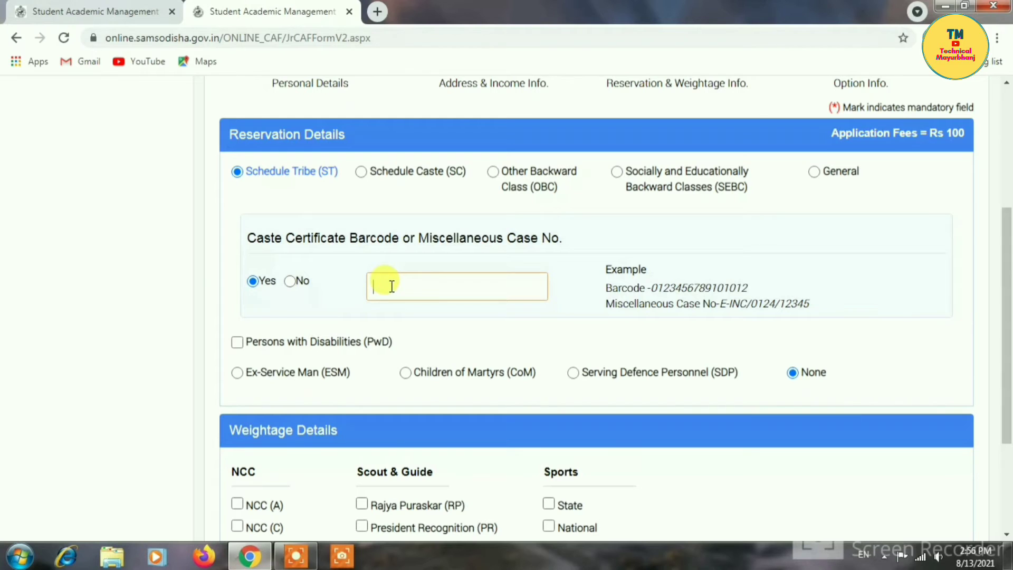
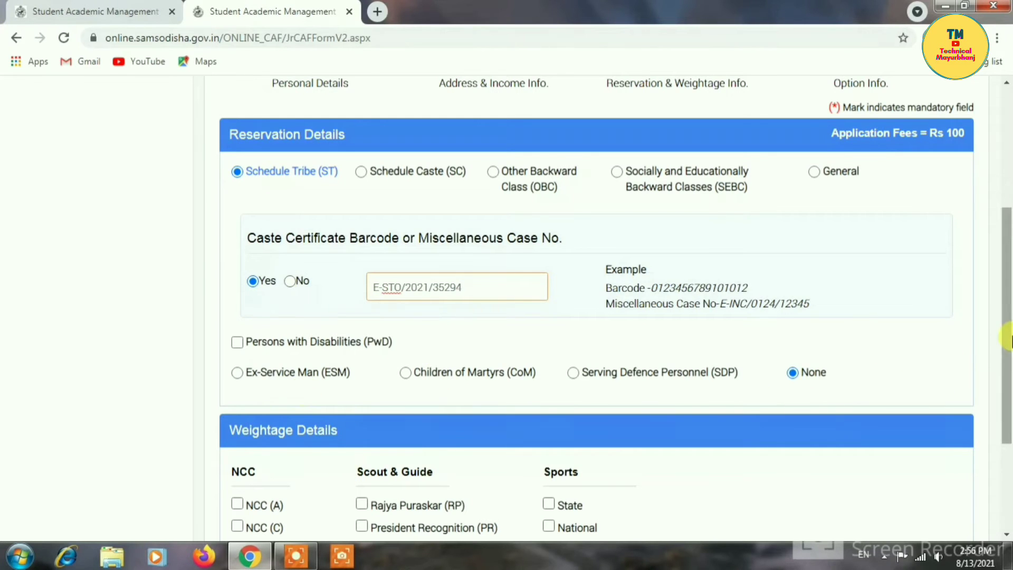
{"action": "left_click_drag", "start_coordinate": [1007, 345], "coordinate": [1008, 430]}
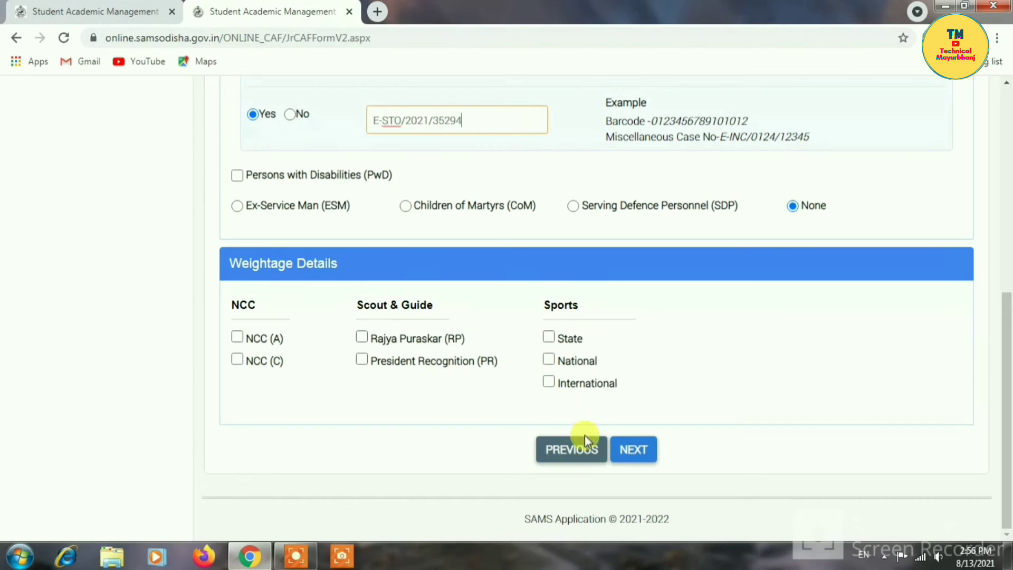
{"action": "left_click", "coordinate": [632, 451]}
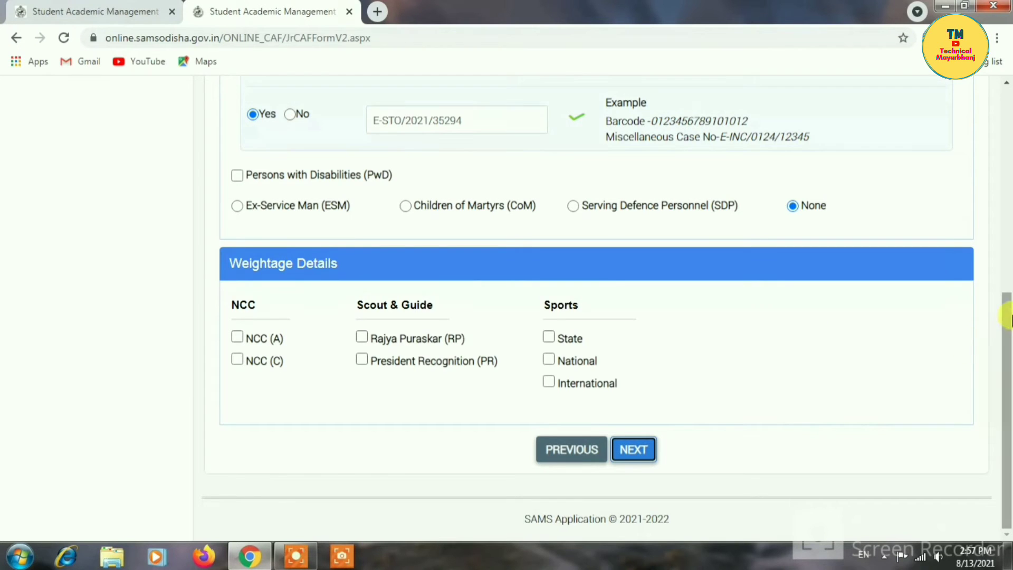
- Choose Sri Maa Mahila HSS, Baripada with ARTS stream as the first option
{"action": "left_click", "coordinate": [633, 450]}
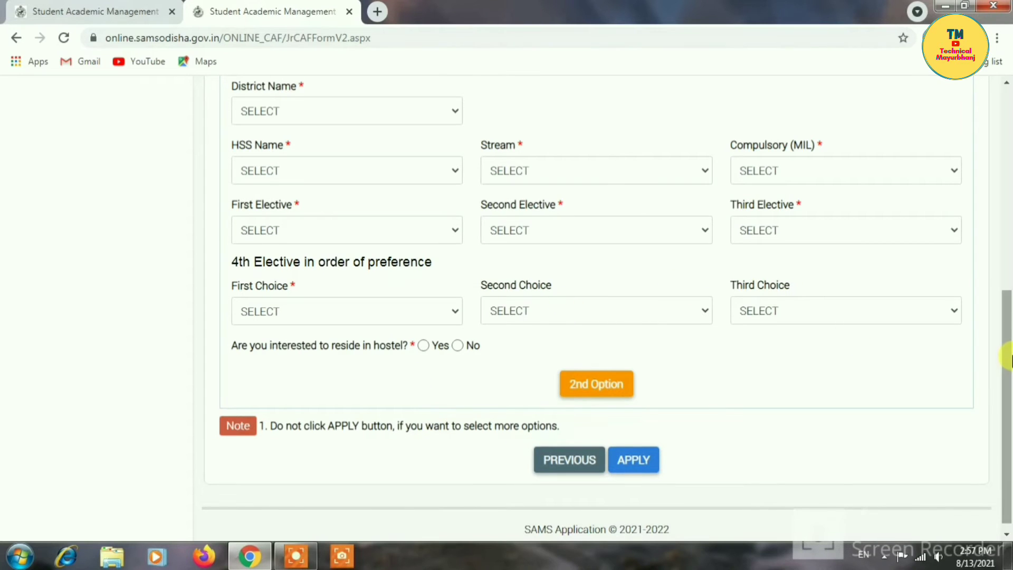
{"action": "left_click_drag", "start_coordinate": [1007, 353], "coordinate": [1008, 296]}
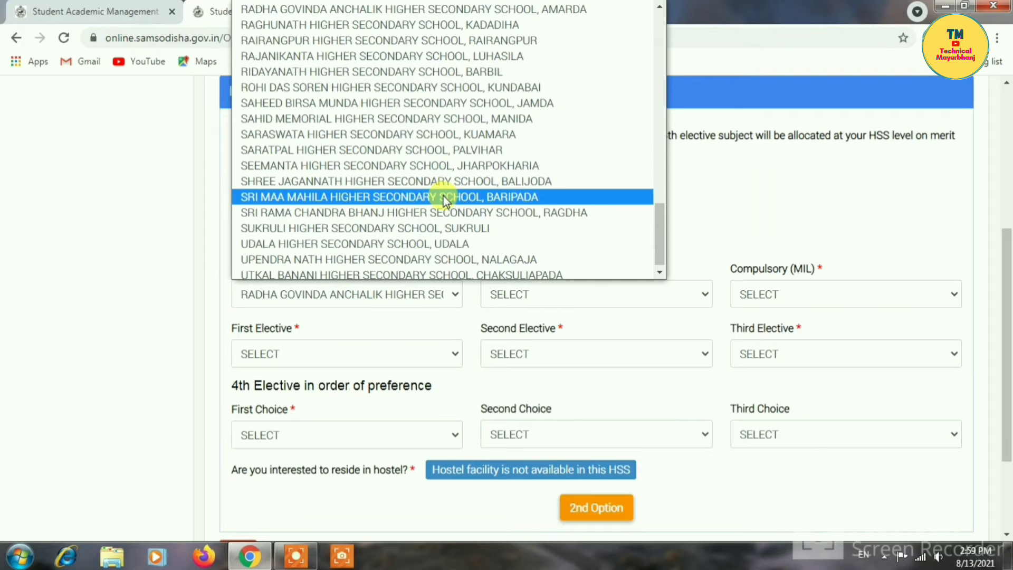
{"action": "left_click", "coordinate": [371, 196]}
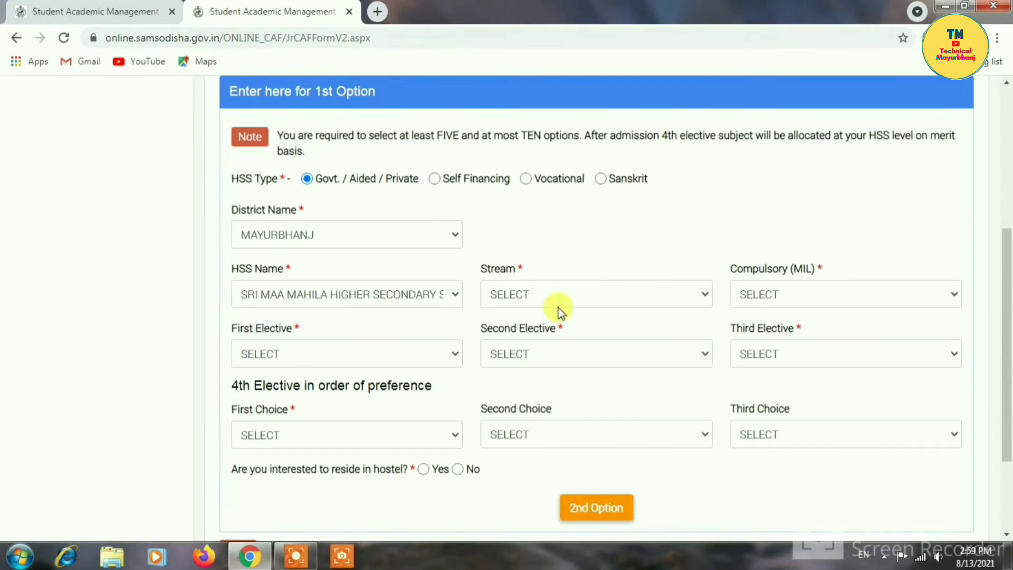
{"action": "left_click", "coordinate": [564, 295]}
{"action": "left_click", "coordinate": [522, 330]}
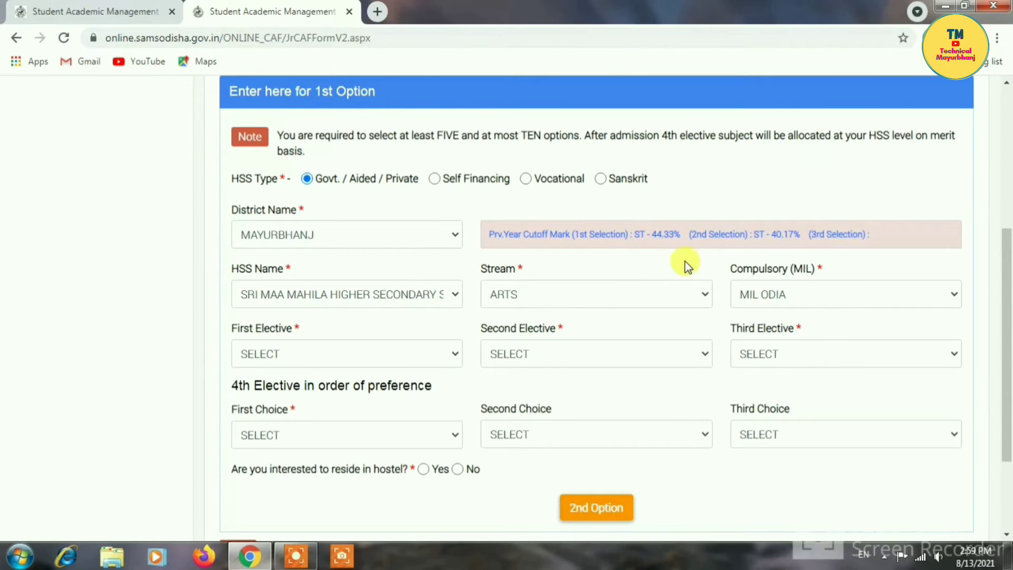
- Keep MIL ODIA and set electives EDUCATION, ECONOMICS and LANGUAGE ODIA
{"action": "left_click", "coordinate": [822, 287]}
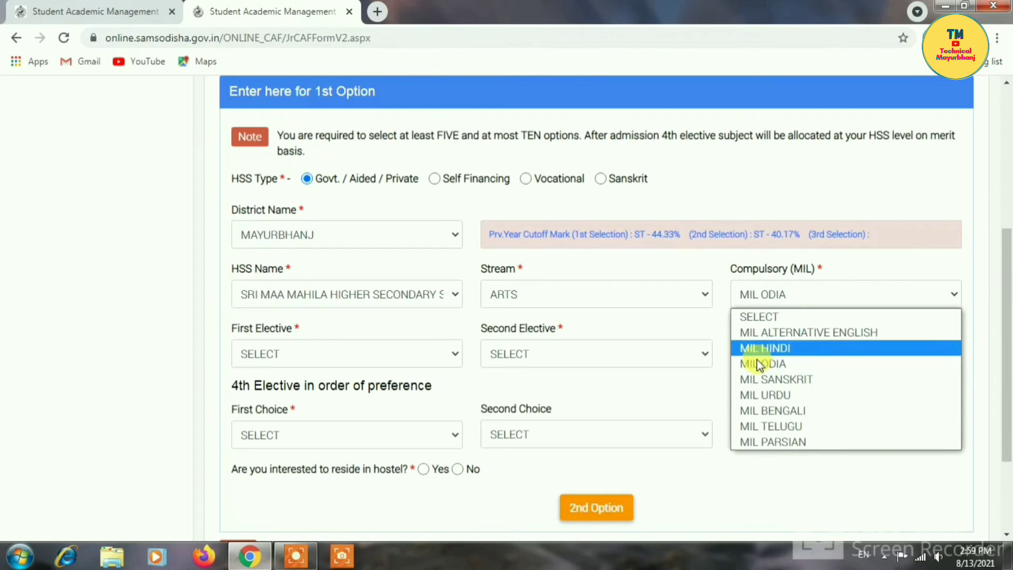
{"action": "left_click", "coordinate": [758, 364]}
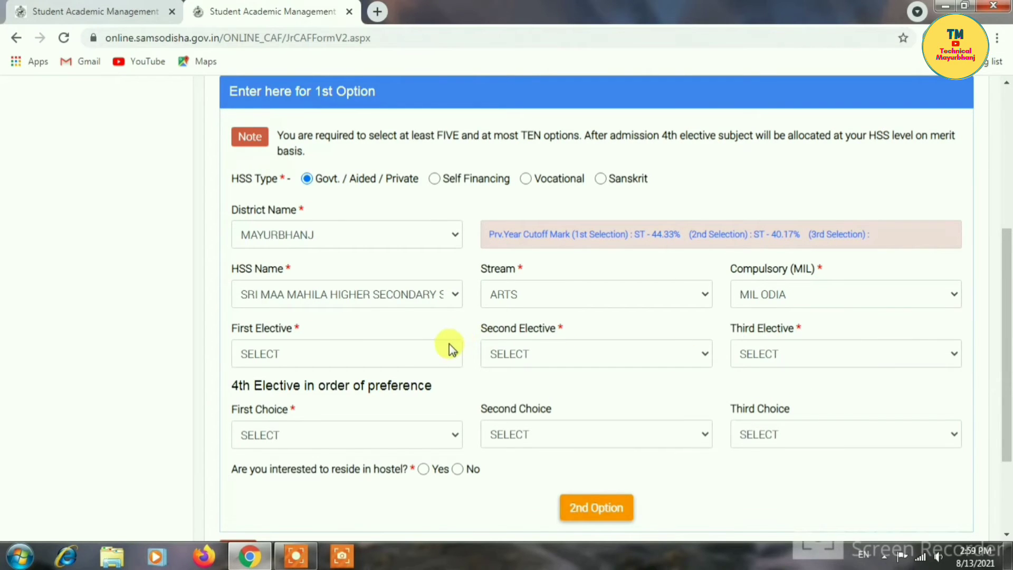
{"action": "left_click", "coordinate": [452, 353]}
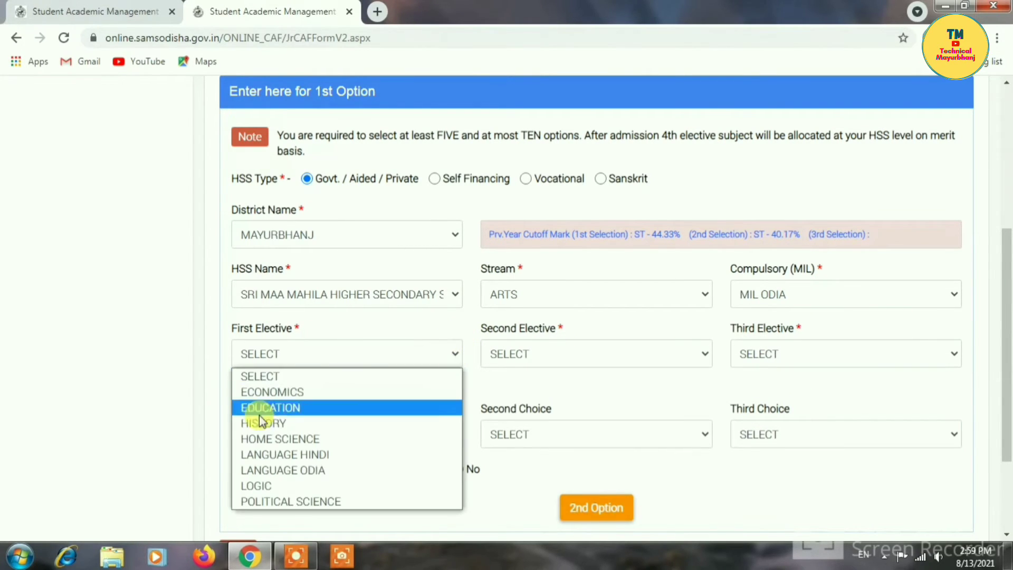
{"action": "left_click", "coordinate": [291, 407]}
{"action": "left_click", "coordinate": [622, 356]}
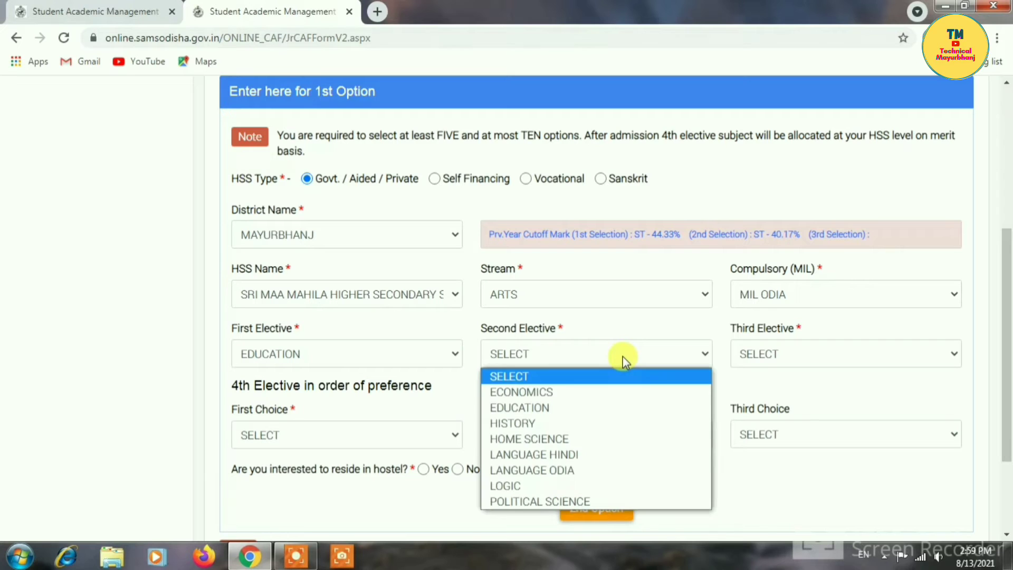
{"action": "left_click", "coordinate": [545, 398]}
{"action": "scroll", "coordinate": [686, 369], "scroll_direction": "down", "scroll_amount": 1}
{"action": "left_click", "coordinate": [845, 301]}
{"action": "left_click", "coordinate": [790, 417]}
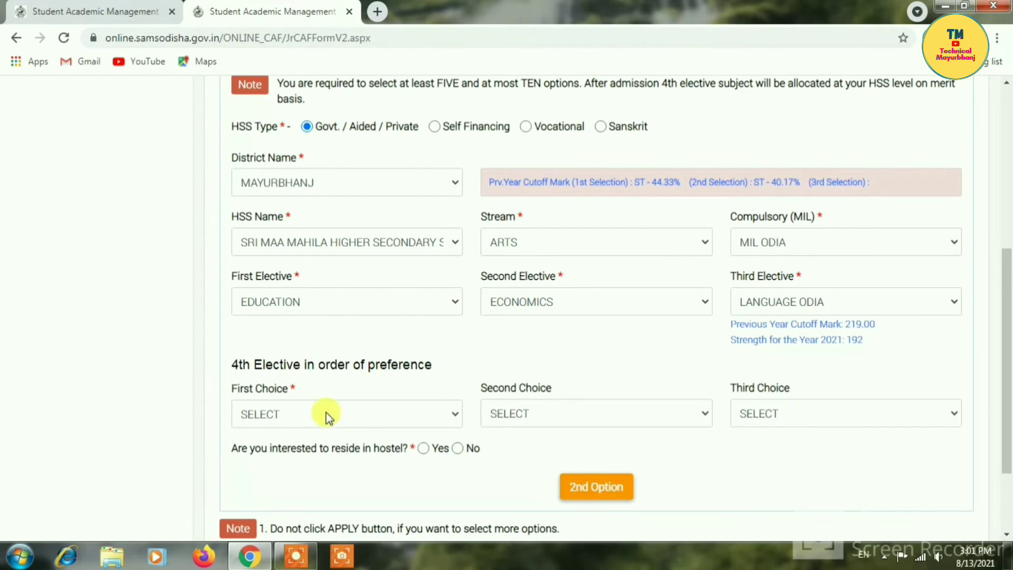
- Choose EDUCATION as the fourth elective's first choice and answer No to hostel accommodation
{"action": "left_click", "coordinate": [437, 420]}
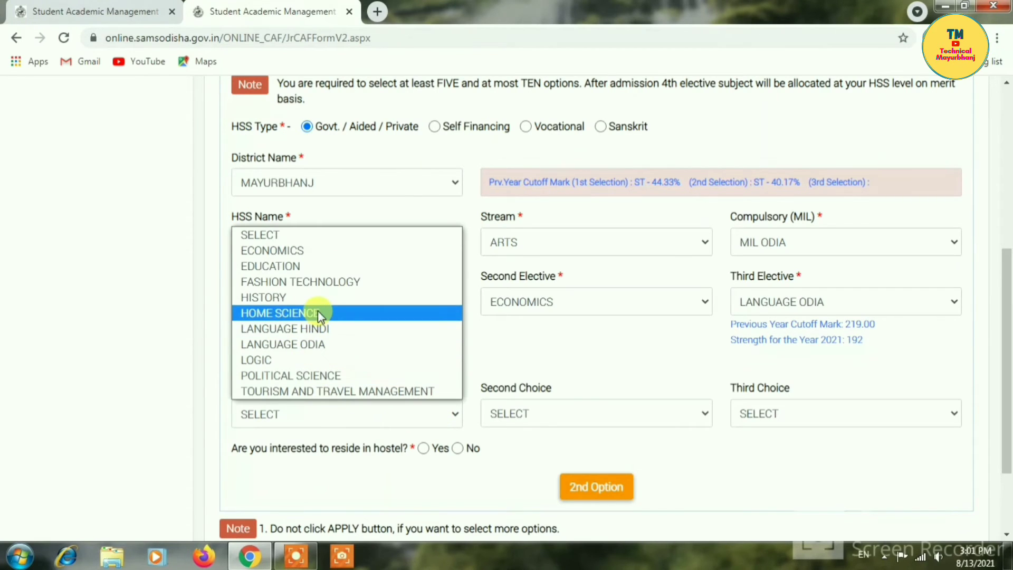
{"action": "left_click", "coordinate": [307, 267]}
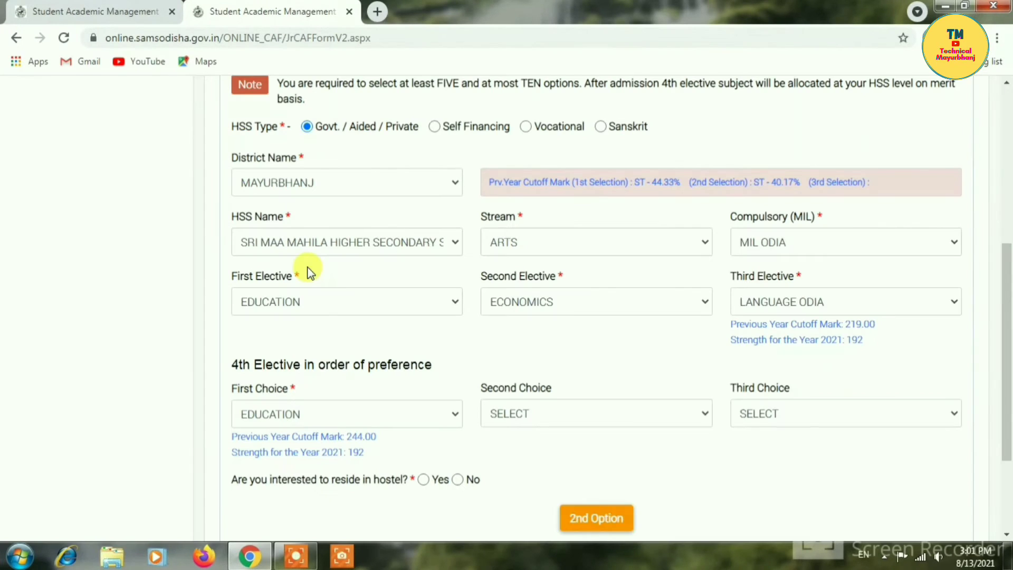
{"action": "scroll", "coordinate": [696, 380], "scroll_direction": "down", "scroll_amount": 1}
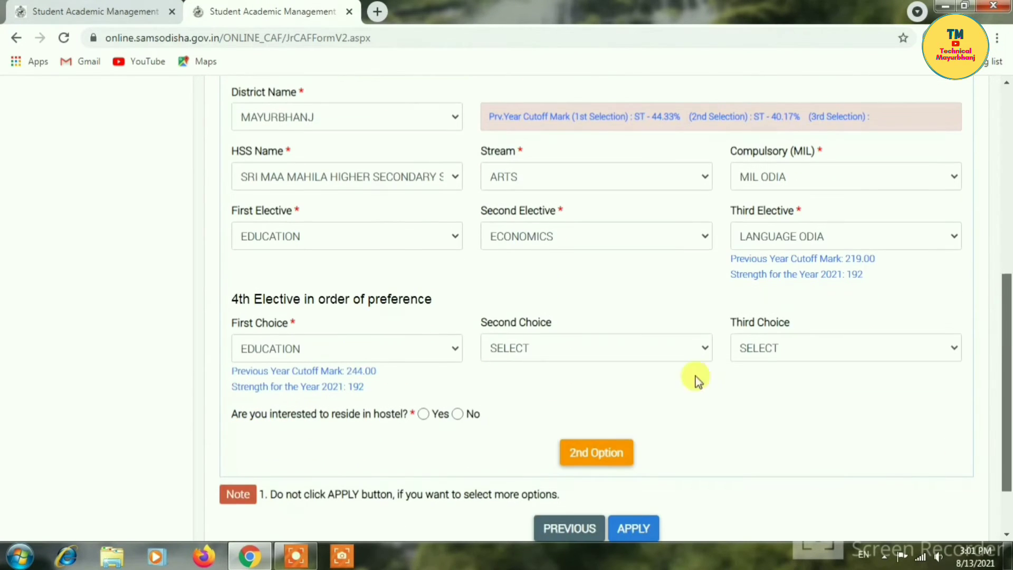
{"action": "left_click", "coordinate": [458, 414]}
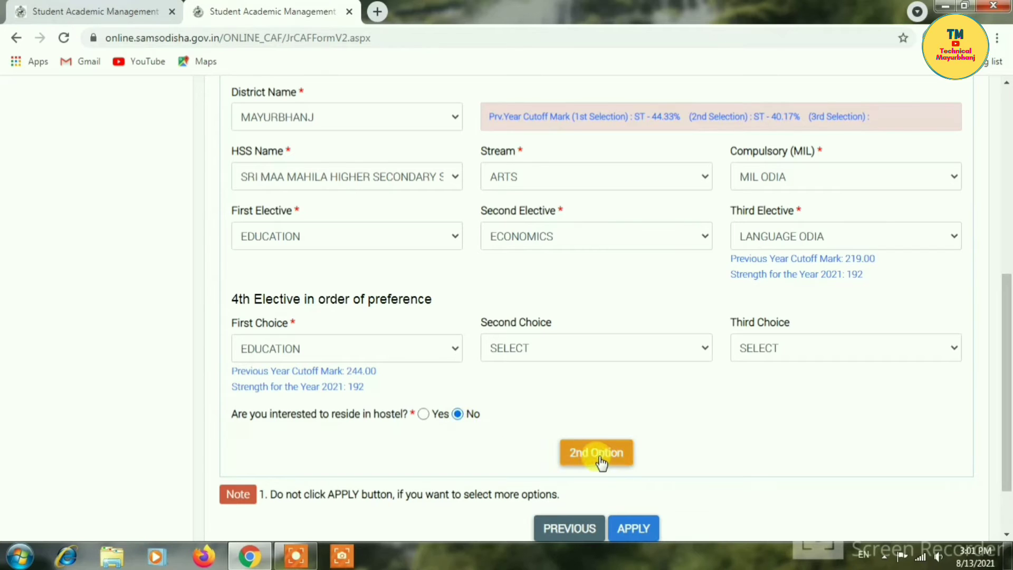
{"action": "left_click_drag", "start_coordinate": [1008, 339], "coordinate": [1008, 319]}
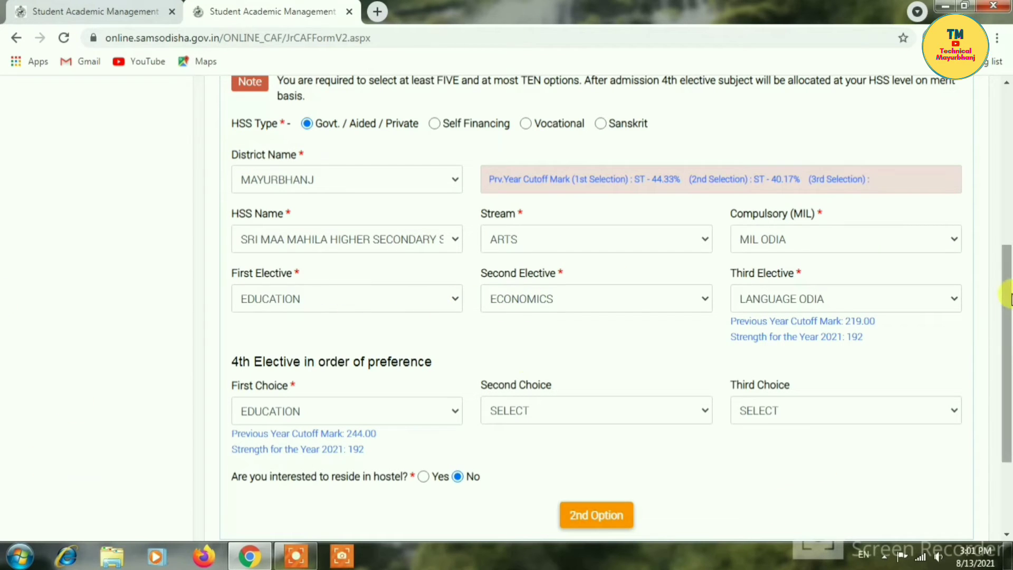
{"action": "left_click_drag", "start_coordinate": [1009, 316], "coordinate": [1009, 355]}
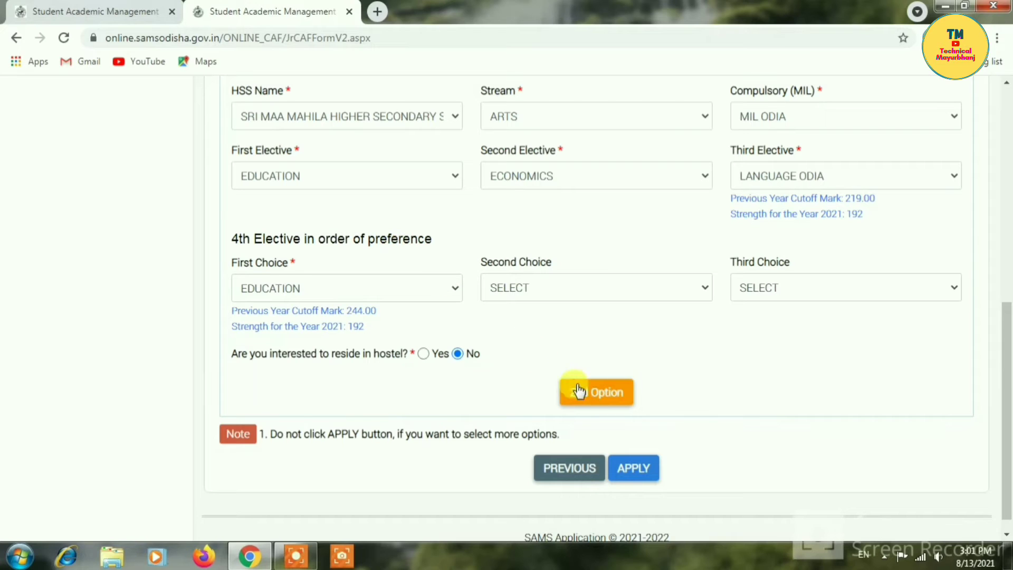
- After the duplicate-elective warning, change the fourth elective to POLITICAL SCIENCE and save the first option
{"action": "left_click", "coordinate": [590, 396]}
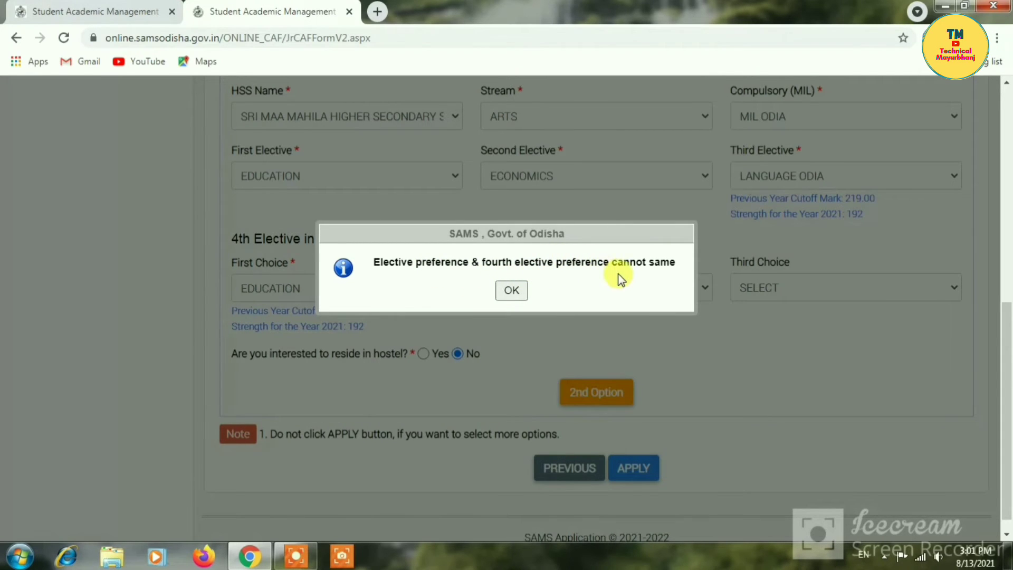
{"action": "left_click", "coordinate": [510, 290]}
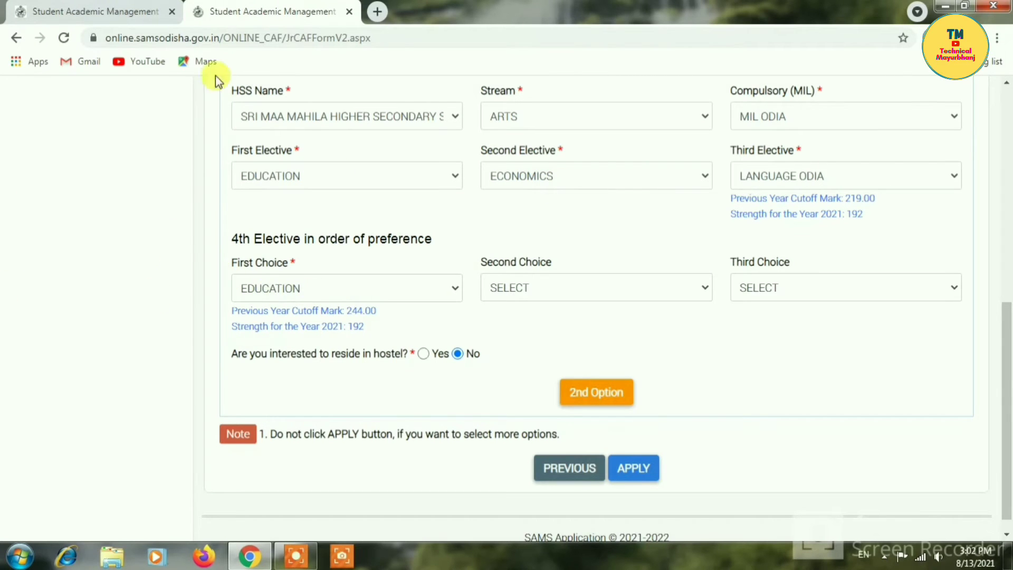
{"action": "left_click", "coordinate": [306, 288]}
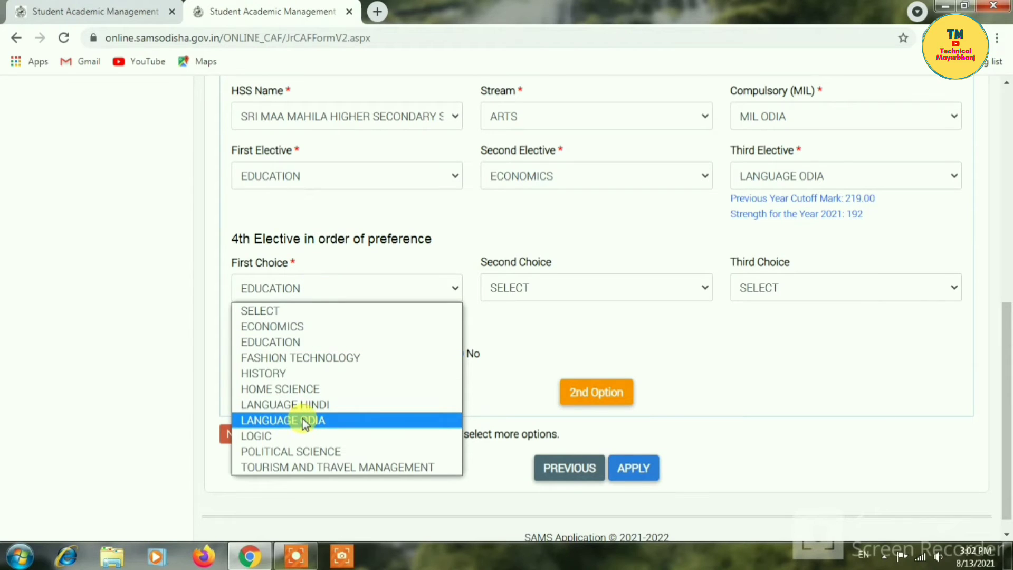
{"action": "left_click", "coordinate": [311, 450]}
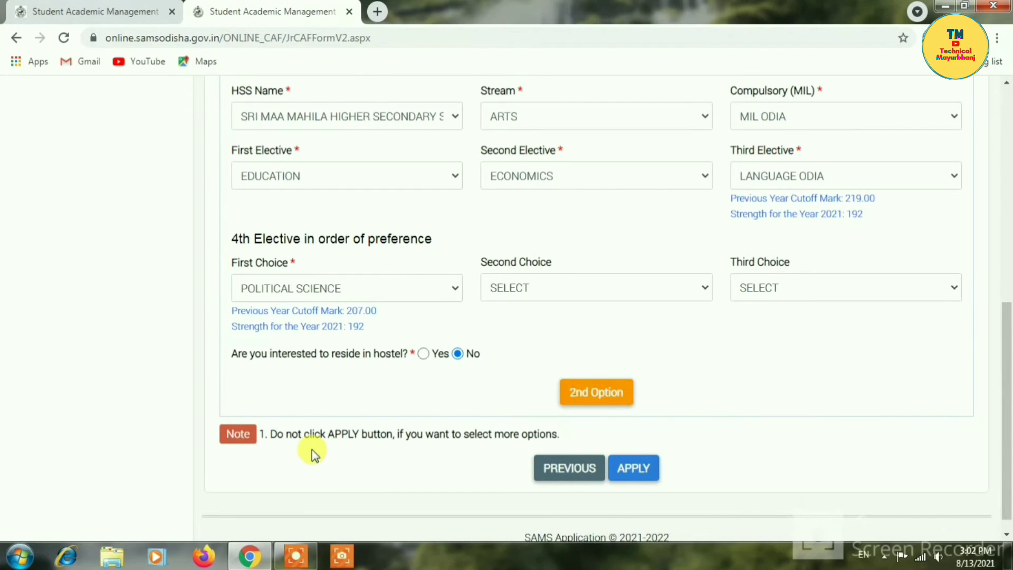
{"action": "left_click", "coordinate": [607, 396]}
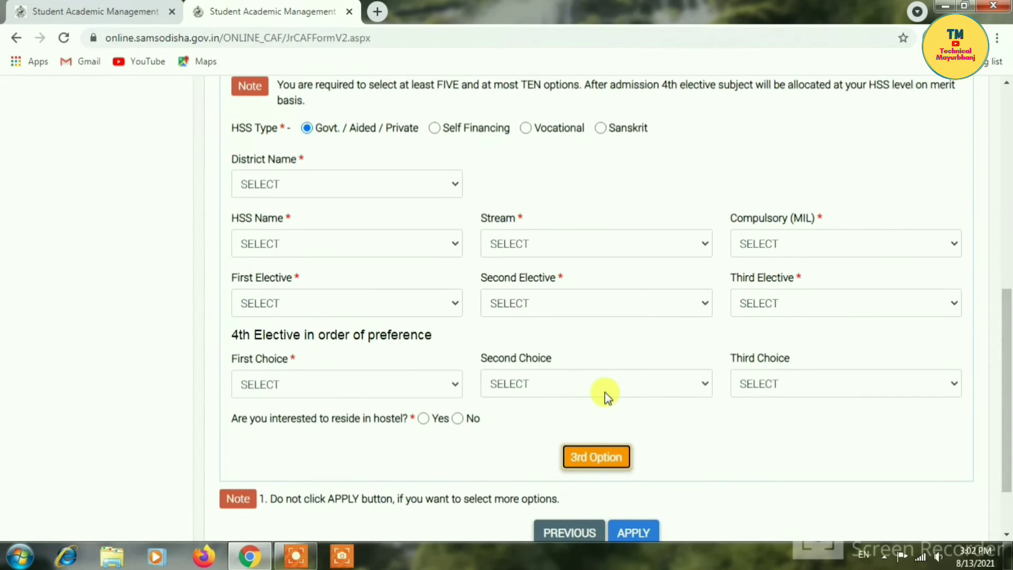
- For the second option, pick MAYURBHANJ district, Baripada Higher Secondary School, Baripada, and the ARTS stream
{"action": "left_click_drag", "start_coordinate": [1006, 327], "coordinate": [1006, 190]}
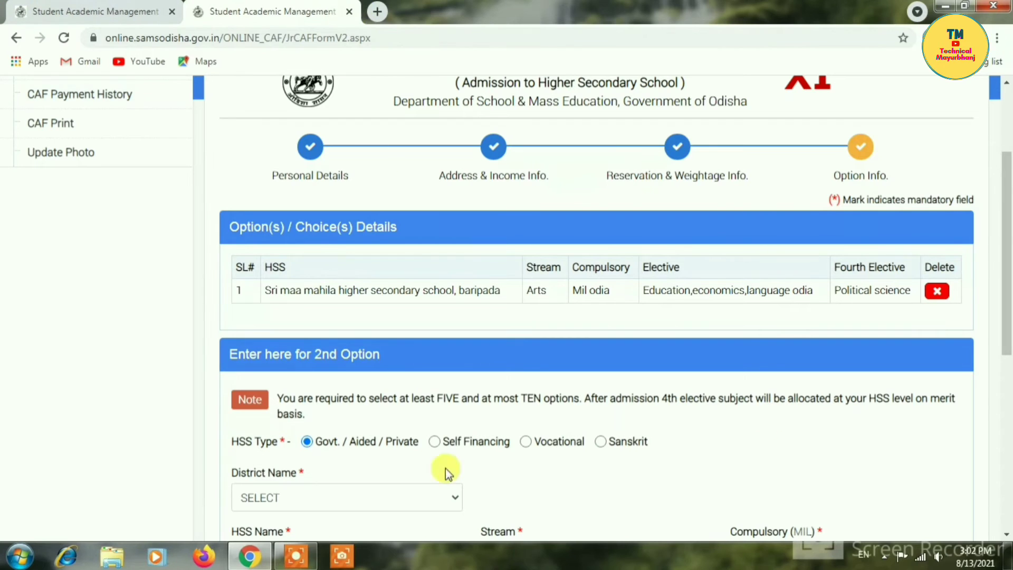
{"action": "left_click_drag", "start_coordinate": [1008, 287], "coordinate": [1007, 325]}
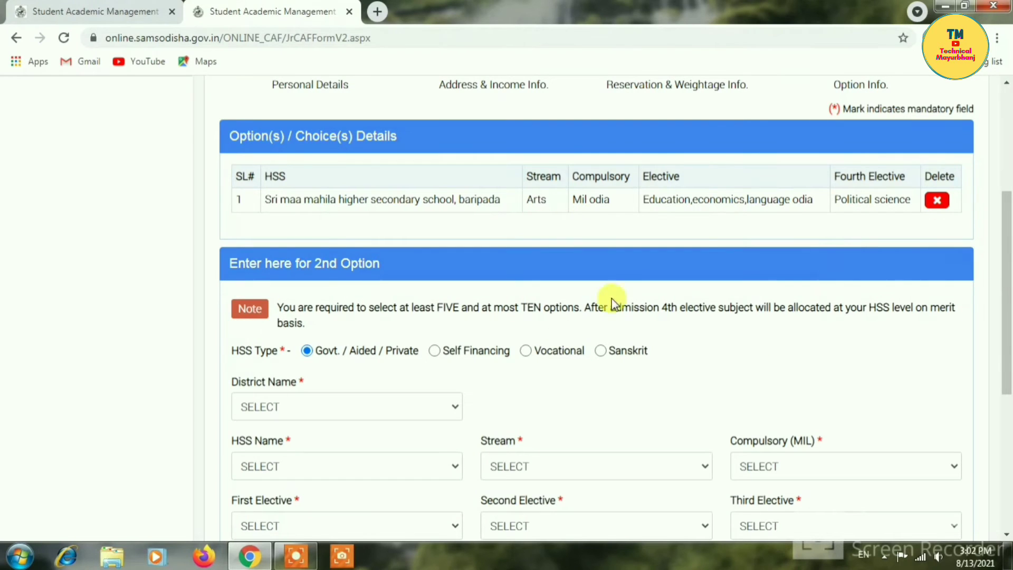
{"action": "left_click", "coordinate": [407, 406]}
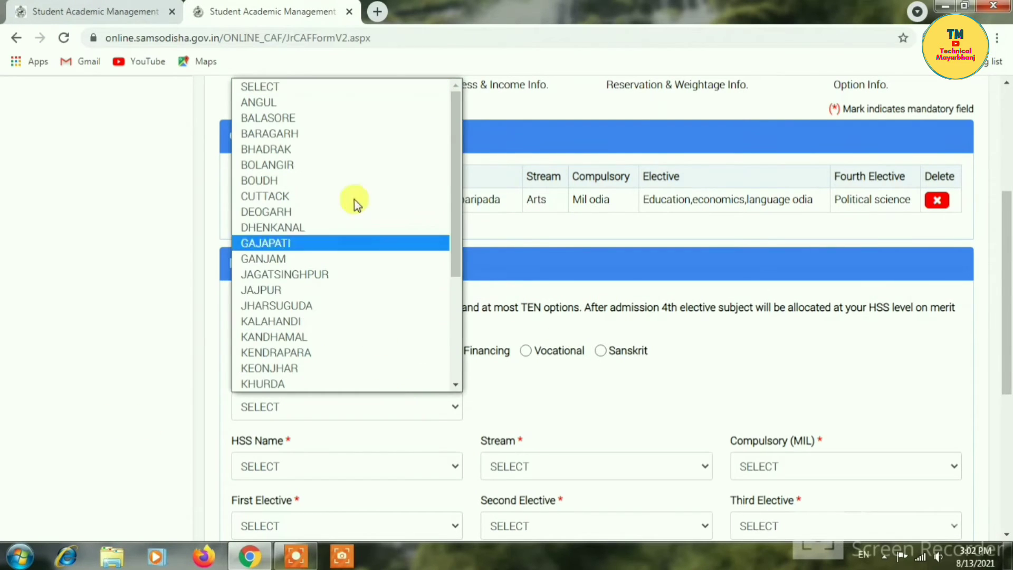
{"action": "left_click_drag", "start_coordinate": [455, 242], "coordinate": [450, 311]}
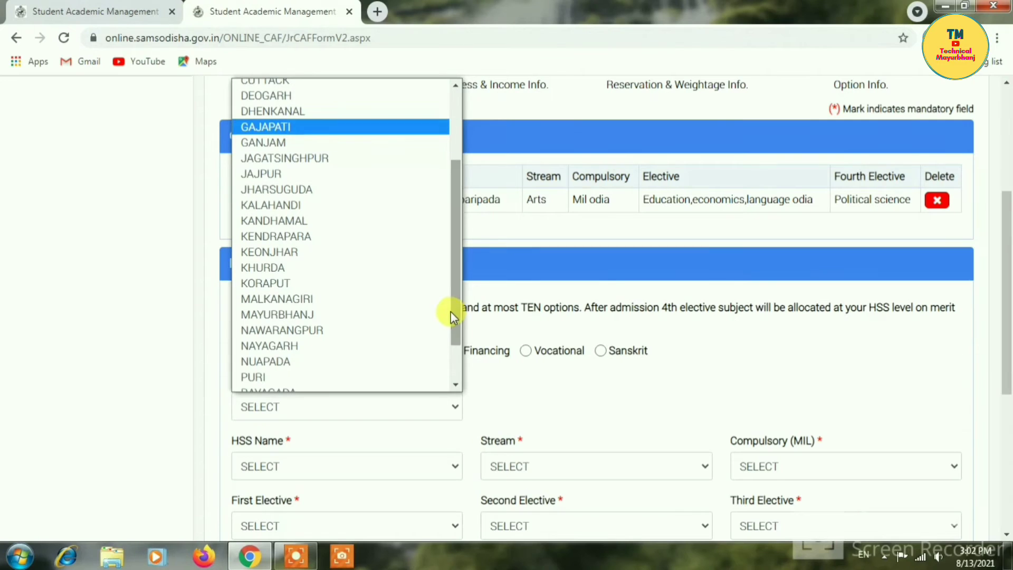
{"action": "left_click", "coordinate": [312, 314]}
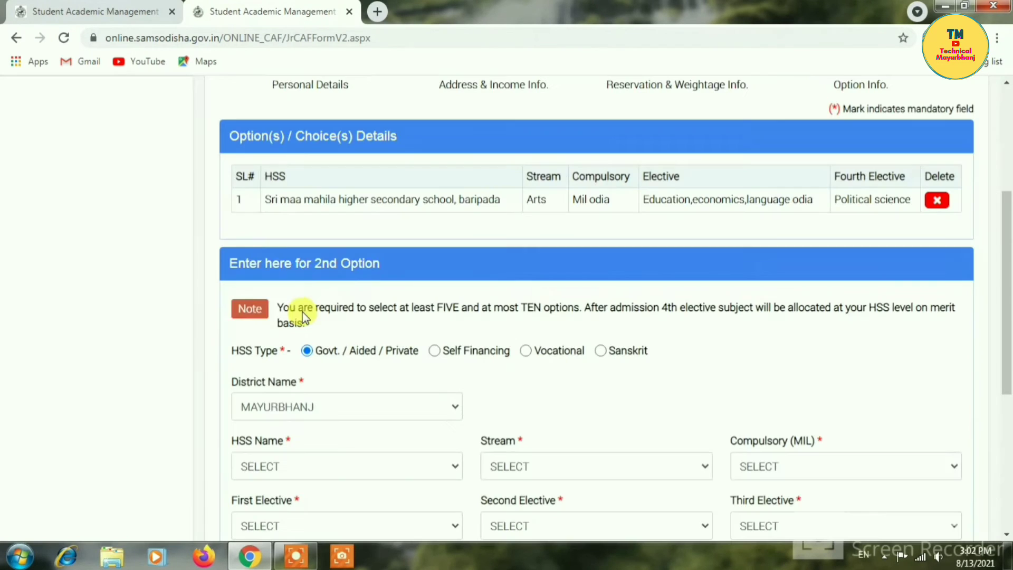
{"action": "left_click", "coordinate": [345, 463]}
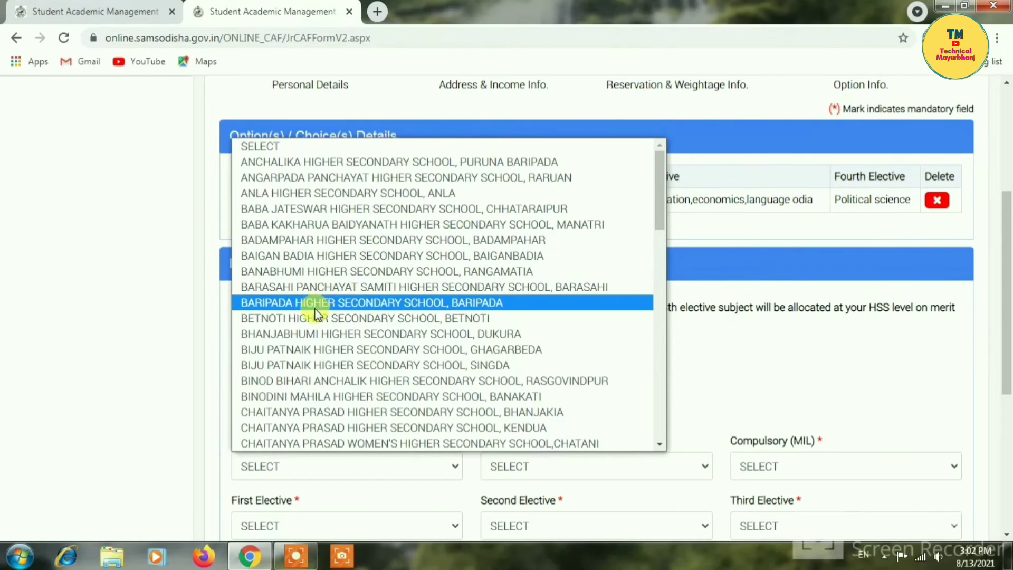
{"action": "left_click", "coordinate": [363, 302]}
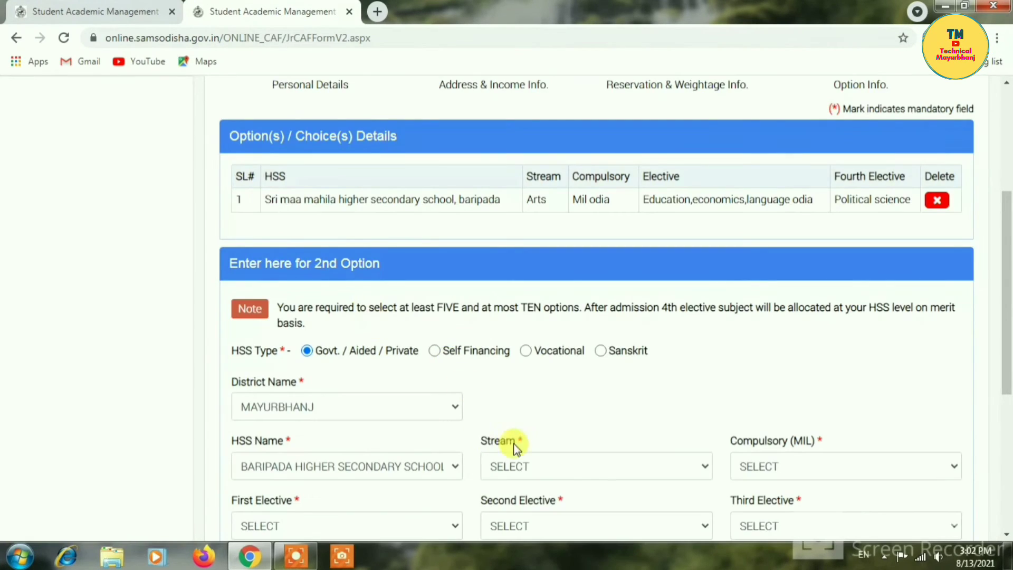
{"action": "left_click", "coordinate": [579, 468]}
{"action": "left_click", "coordinate": [535, 501]}
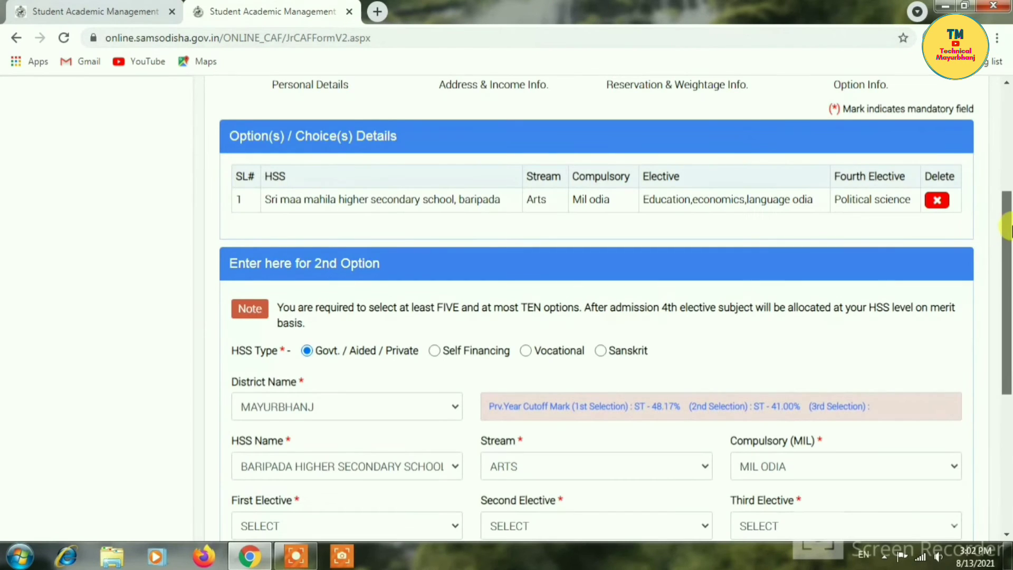
- Pick EDUCATION as first elective and ECONOMICS as second elective, then start choosing the third elective
{"action": "scroll", "coordinate": [1009, 257], "scroll_direction": "down", "scroll_amount": 3}
{"action": "left_click_drag", "start_coordinate": [1009, 257], "coordinate": [1008, 285]}
{"action": "left_click_drag", "start_coordinate": [1011, 293], "coordinate": [1011, 297]}
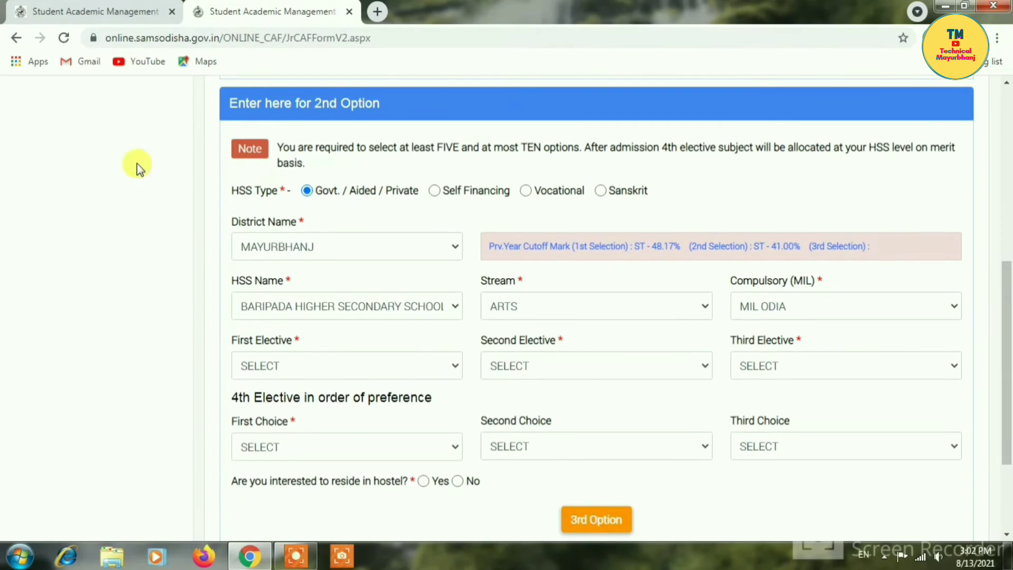
{"action": "left_click", "coordinate": [422, 370]}
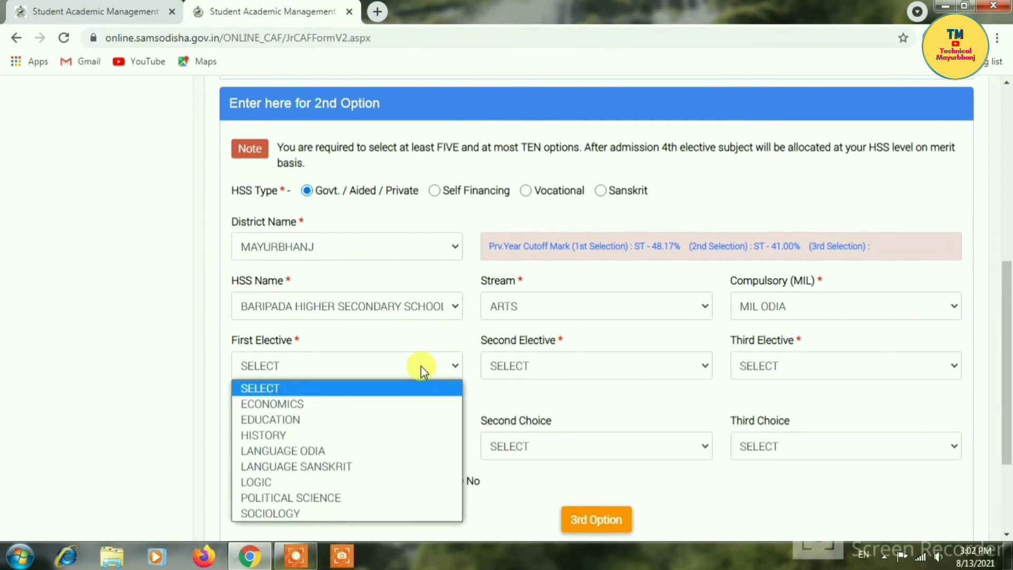
{"action": "left_click", "coordinate": [321, 419]}
{"action": "left_click", "coordinate": [590, 366]}
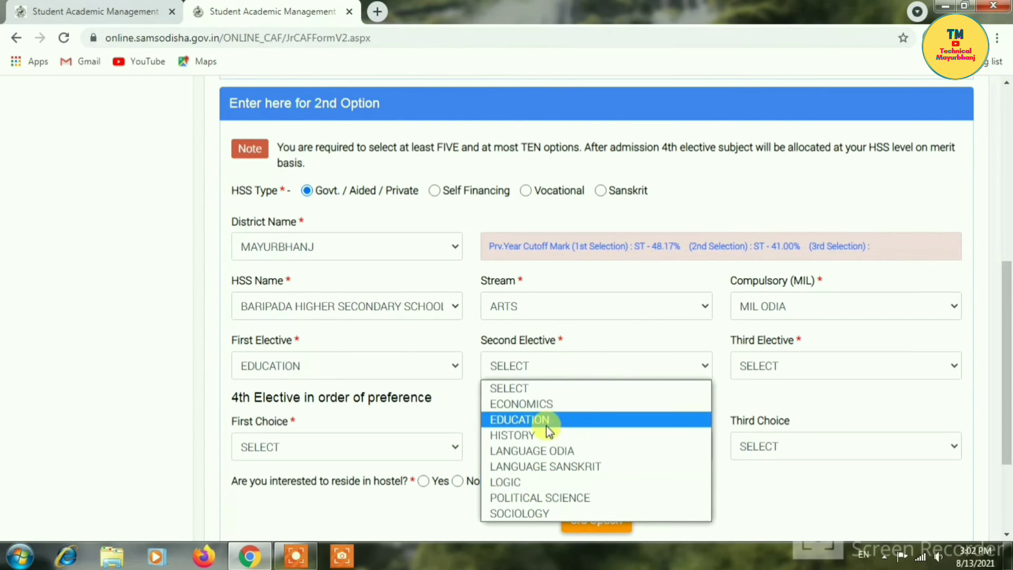
{"action": "left_click", "coordinate": [545, 409]}
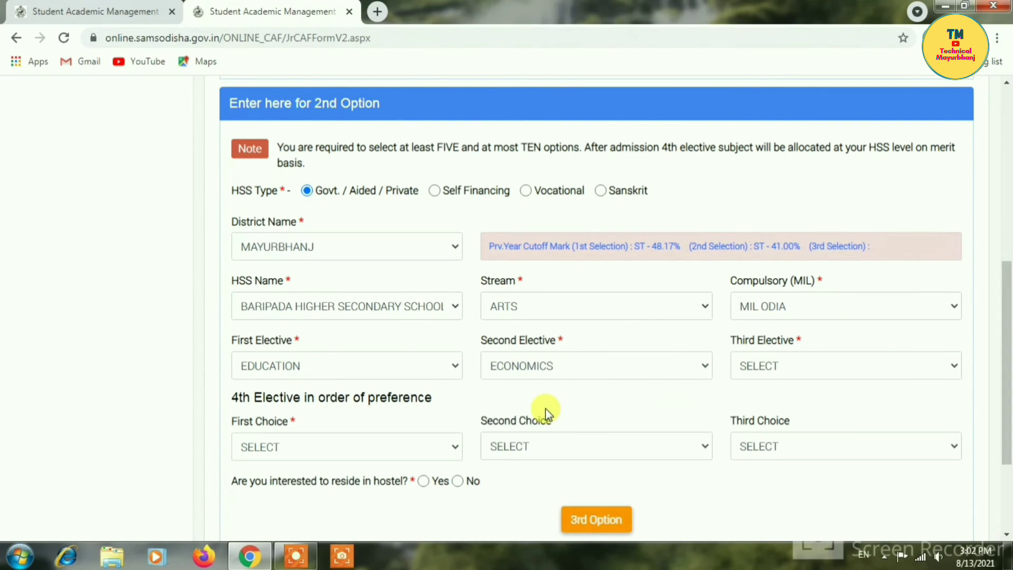
{"action": "left_click", "coordinate": [842, 364]}
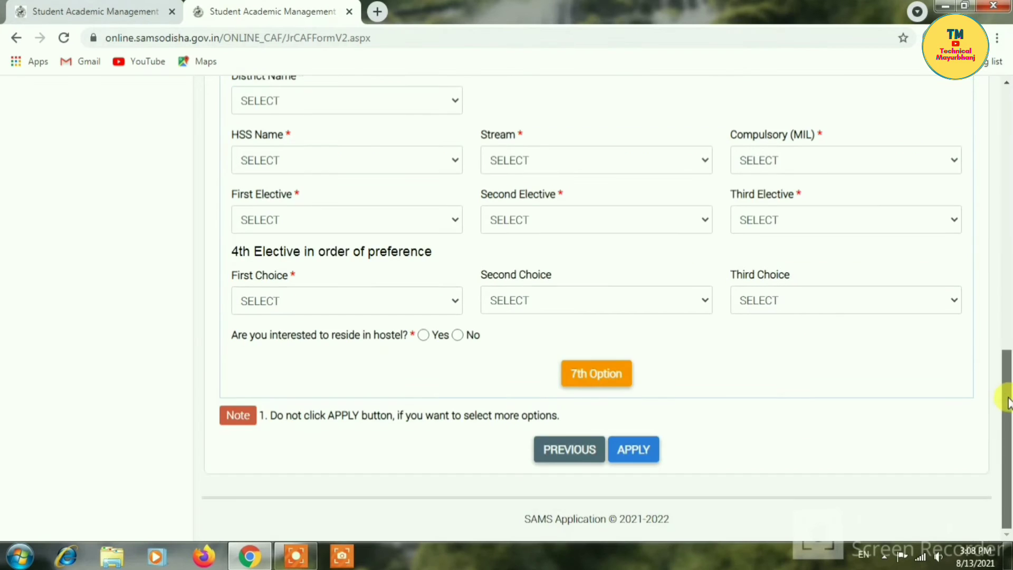
{"action": "scroll", "coordinate": [1009, 295], "scroll_direction": "up", "scroll_amount": 10}
{"action": "left_click_drag", "start_coordinate": [1008, 297], "coordinate": [1007, 222]}
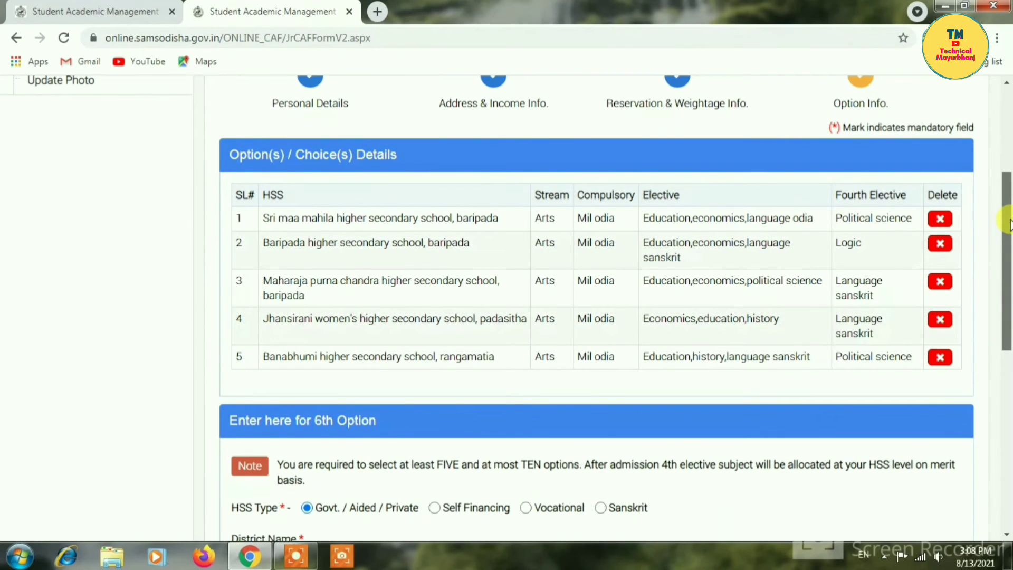
- Apply the CAF with its five school options and confirm the five-option prompt
{"action": "left_click_drag", "start_coordinate": [1010, 225], "coordinate": [1009, 208]}
{"action": "left_click_drag", "start_coordinate": [1009, 283], "coordinate": [1010, 476]}
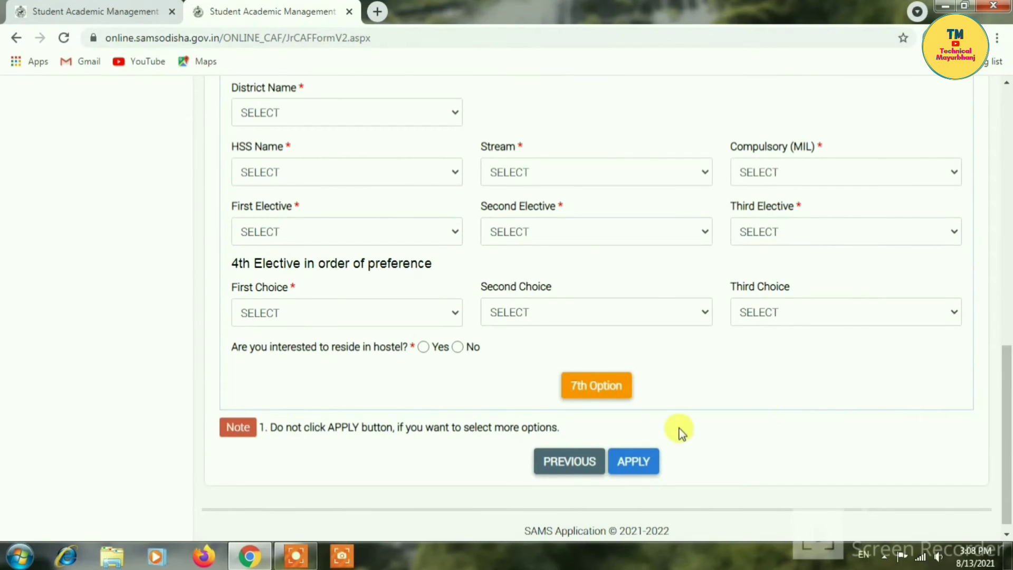
{"action": "left_click", "coordinate": [622, 461]}
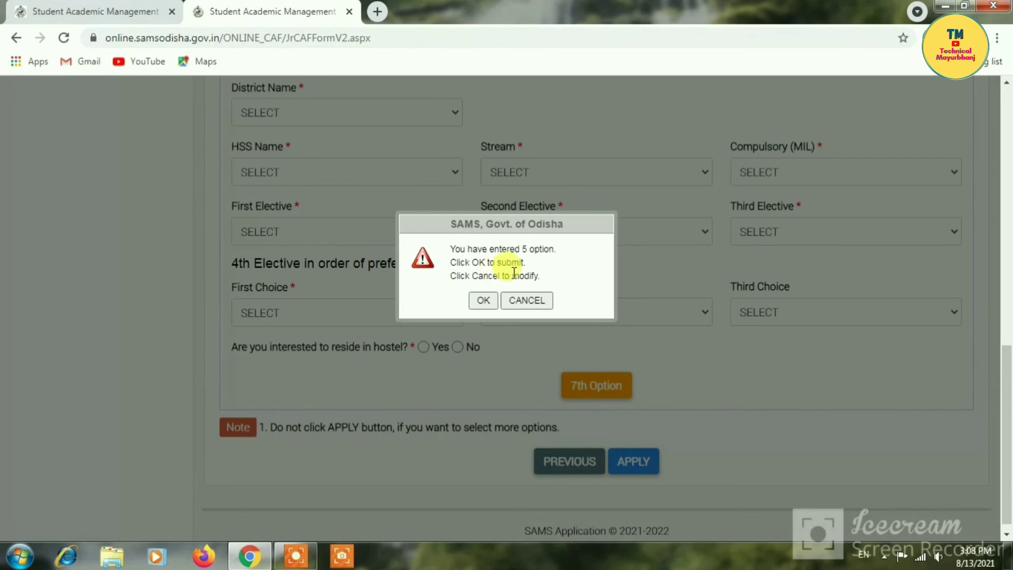
{"action": "left_click", "coordinate": [483, 301]}
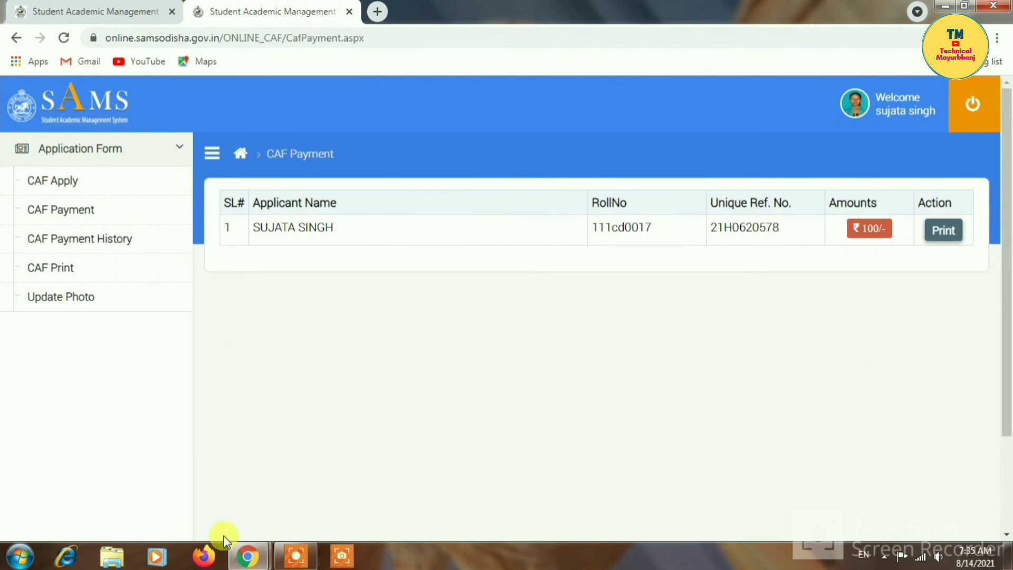
{"action": "mouse_move", "coordinate": [290, 561]}
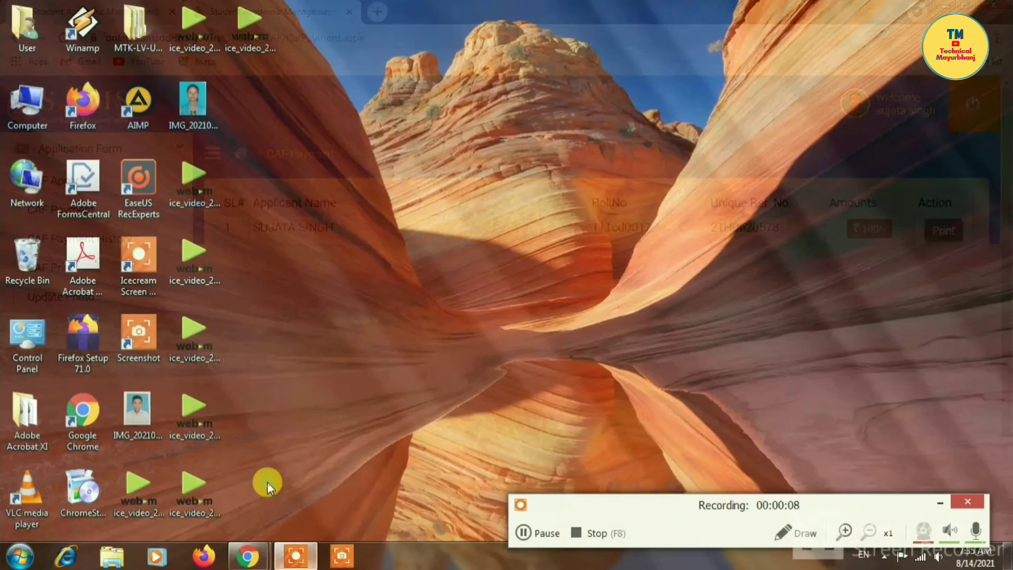
{"action": "left_click", "coordinate": [267, 482]}
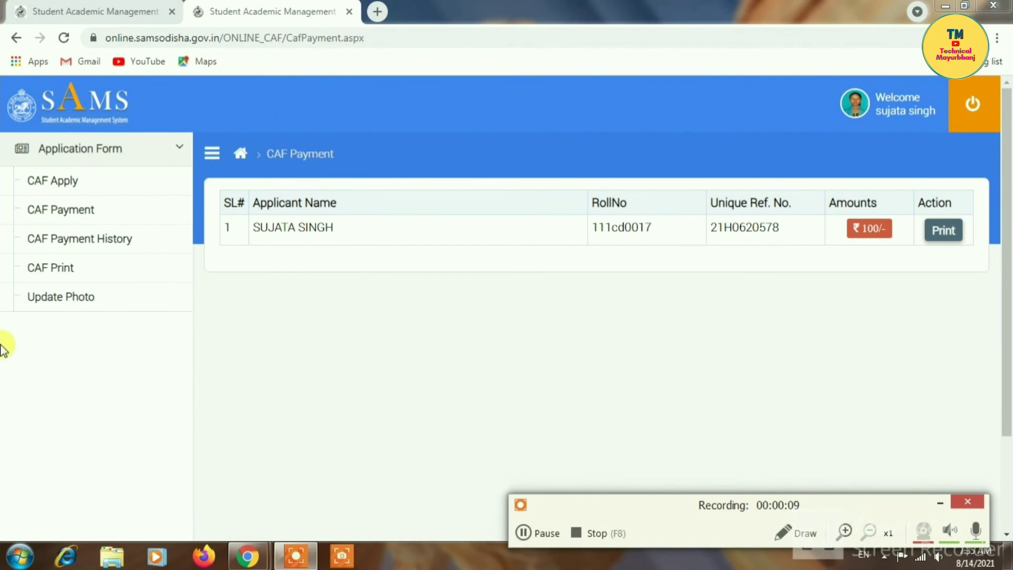
{"action": "left_click", "coordinate": [785, 533]}
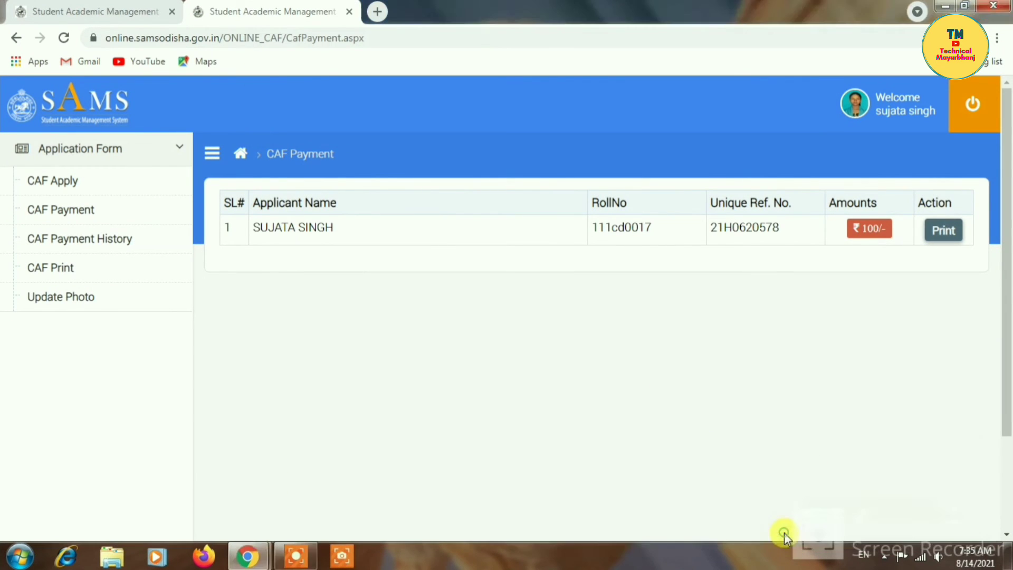
{"action": "left_click_drag", "start_coordinate": [667, 188], "coordinate": [576, 200]}
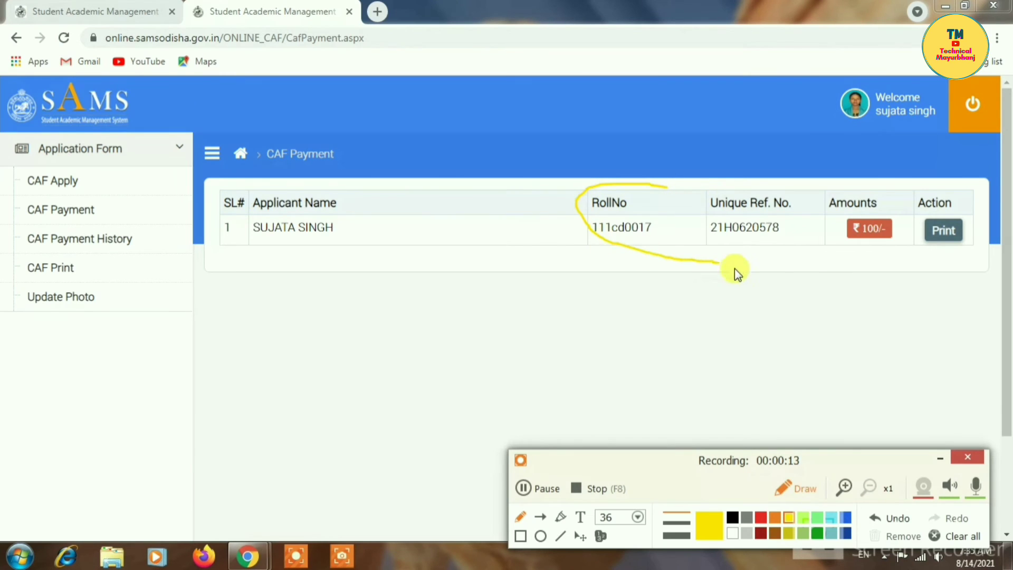
{"action": "left_click_drag", "start_coordinate": [842, 182], "coordinate": [578, 211]}
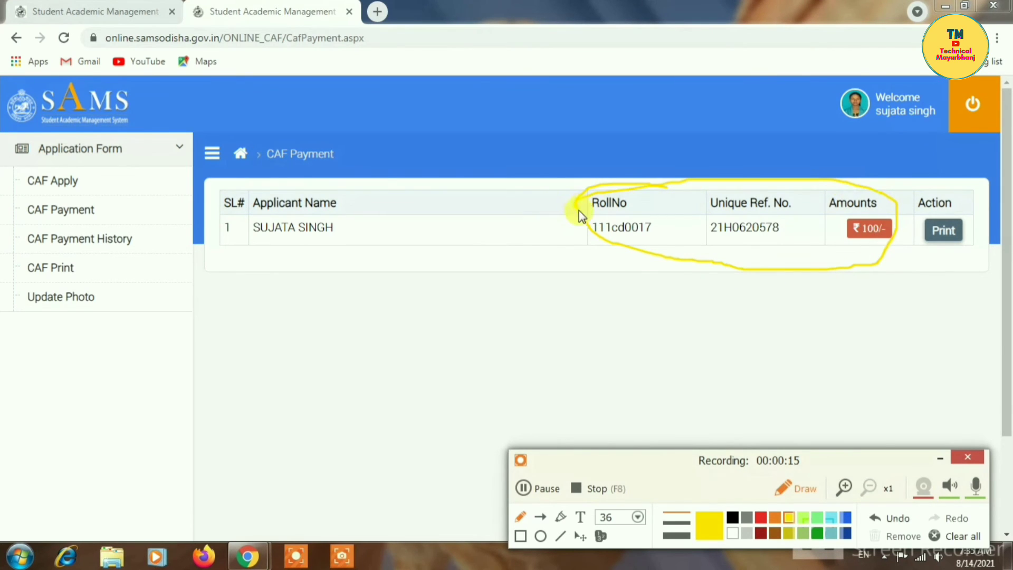
{"action": "left_click", "coordinate": [941, 457]}
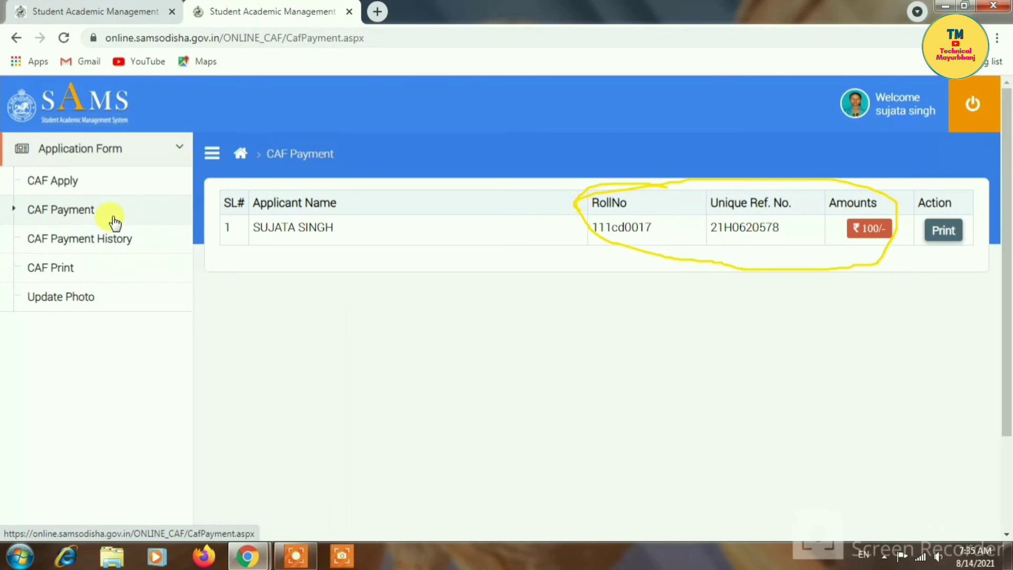
- Open the CAF Payment History and review the listed 100.00 payment attempts
{"action": "left_click", "coordinate": [94, 247]}
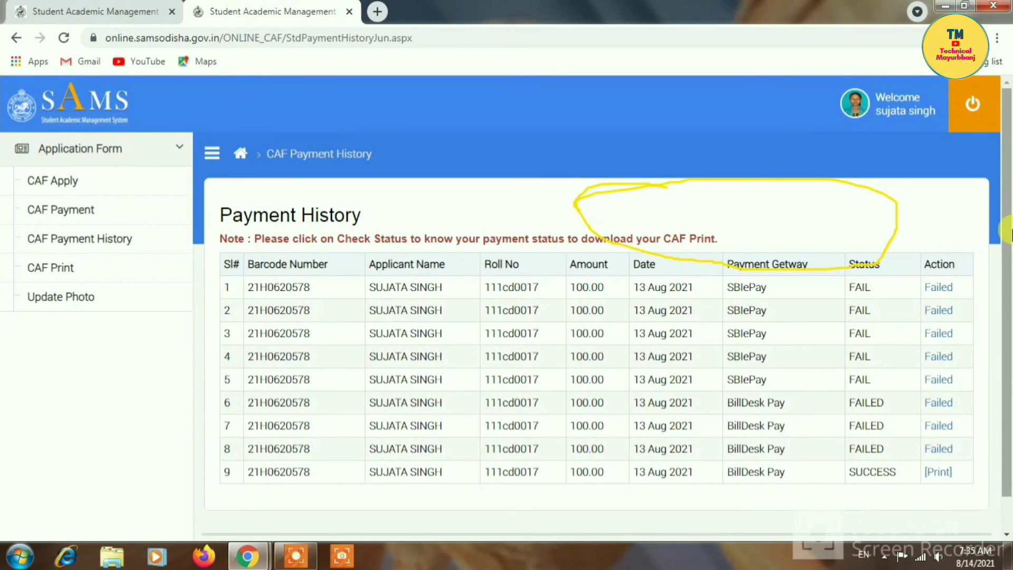
{"action": "left_click_drag", "start_coordinate": [1008, 232], "coordinate": [1008, 267]}
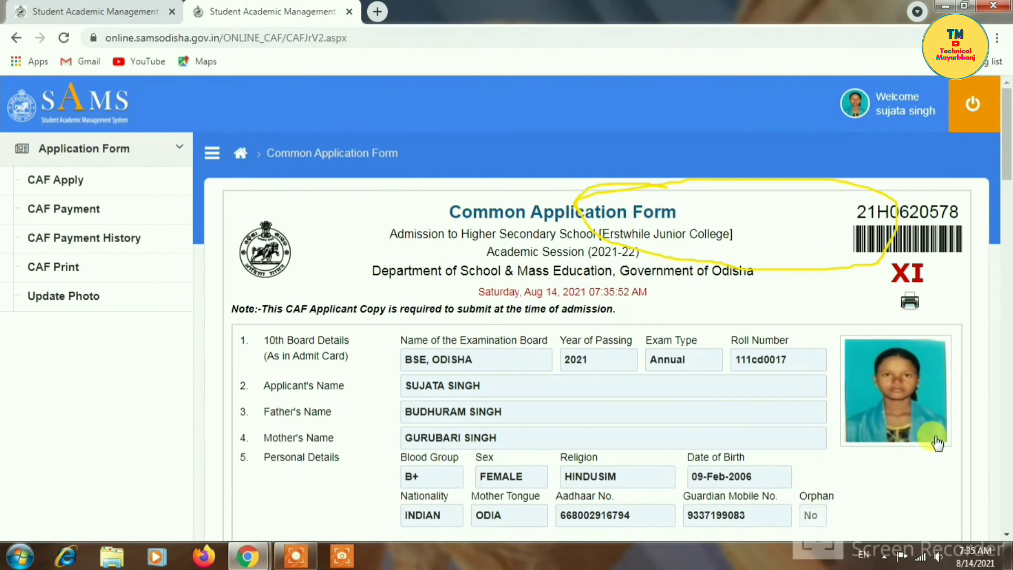
- Scroll through the displayed Common Application Form printout
{"action": "left_click_drag", "start_coordinate": [1006, 158], "coordinate": [1009, 131]}
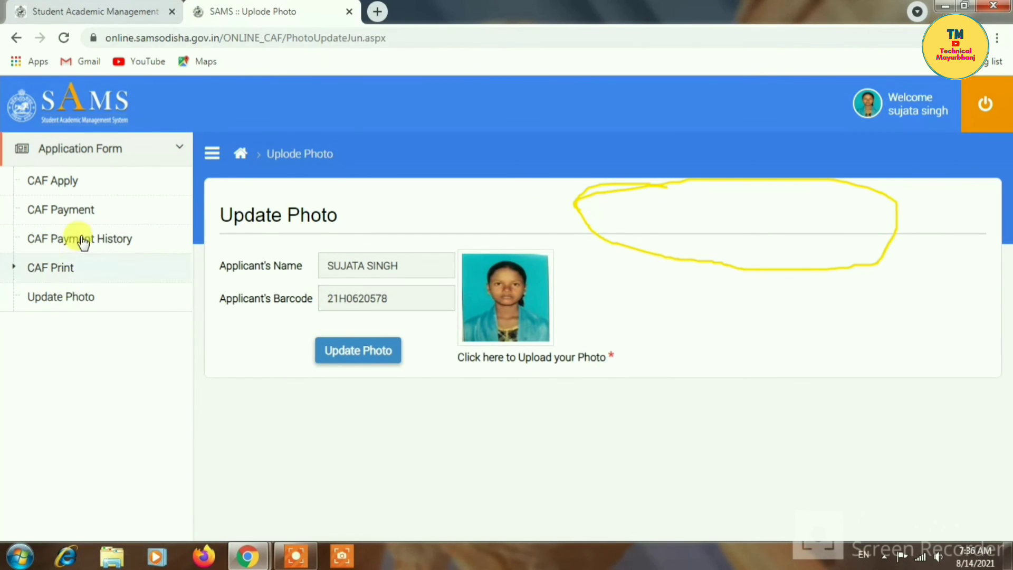
- Revisit CAF Payment and Payment History, display the CAF printout, then log out
{"action": "left_click", "coordinate": [73, 209]}
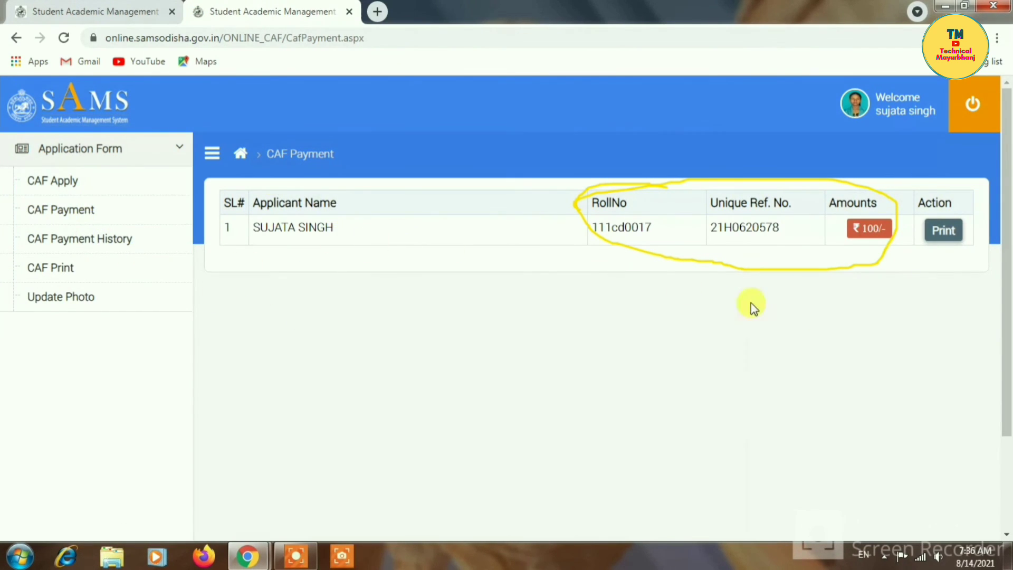
{"action": "left_click", "coordinate": [115, 241]}
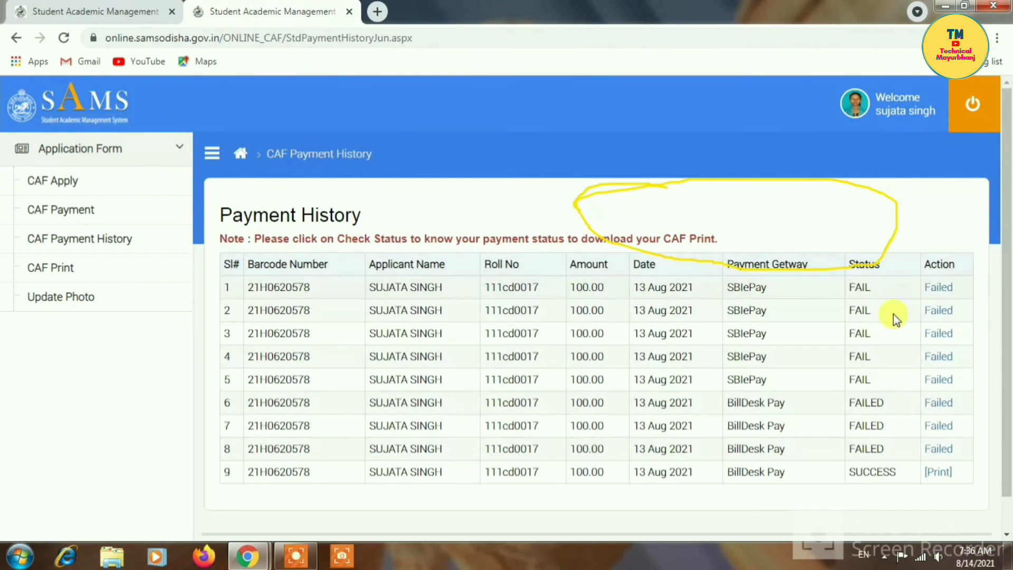
{"action": "left_click", "coordinate": [84, 278]}
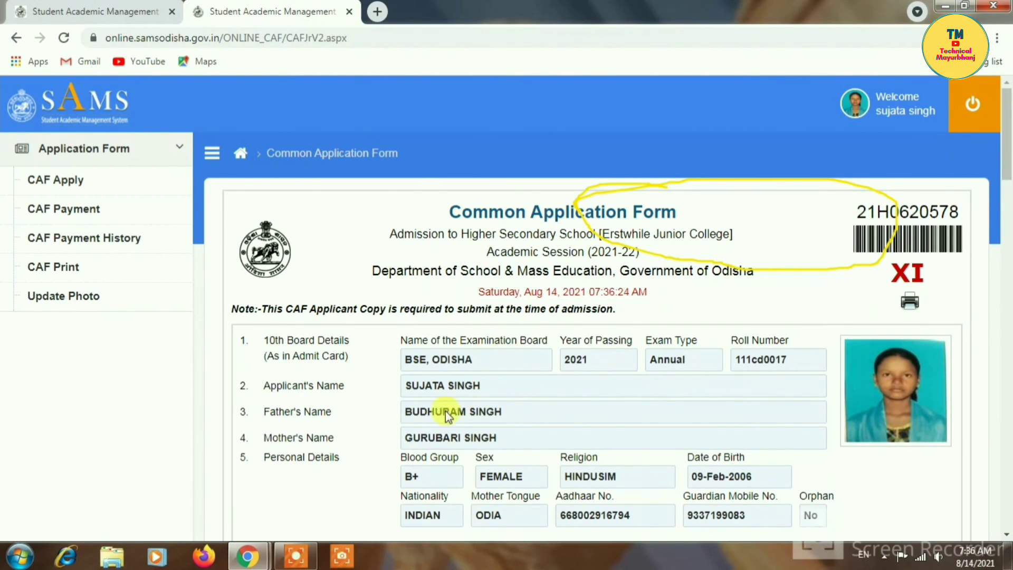
{"action": "left_click", "coordinate": [973, 106]}
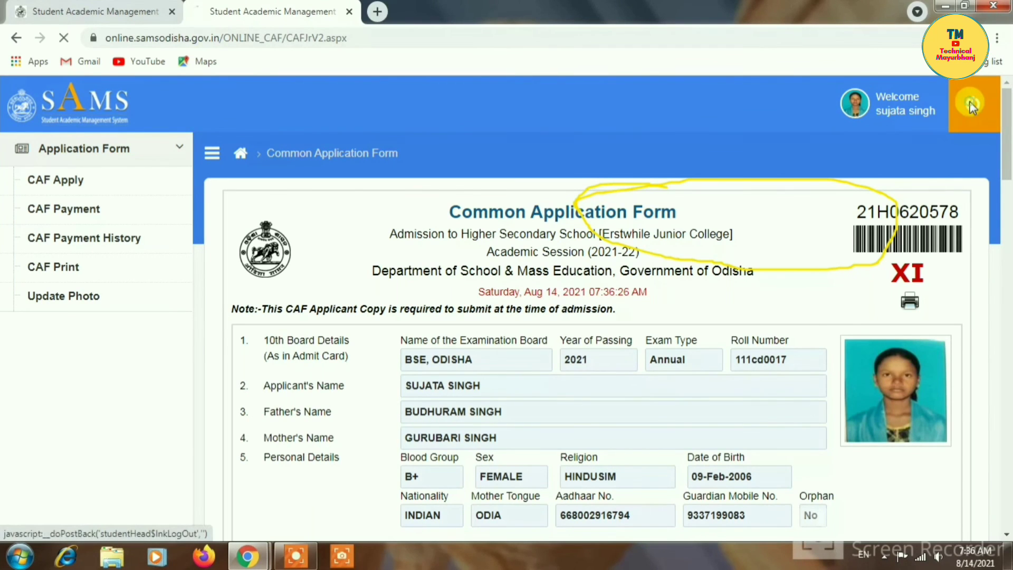